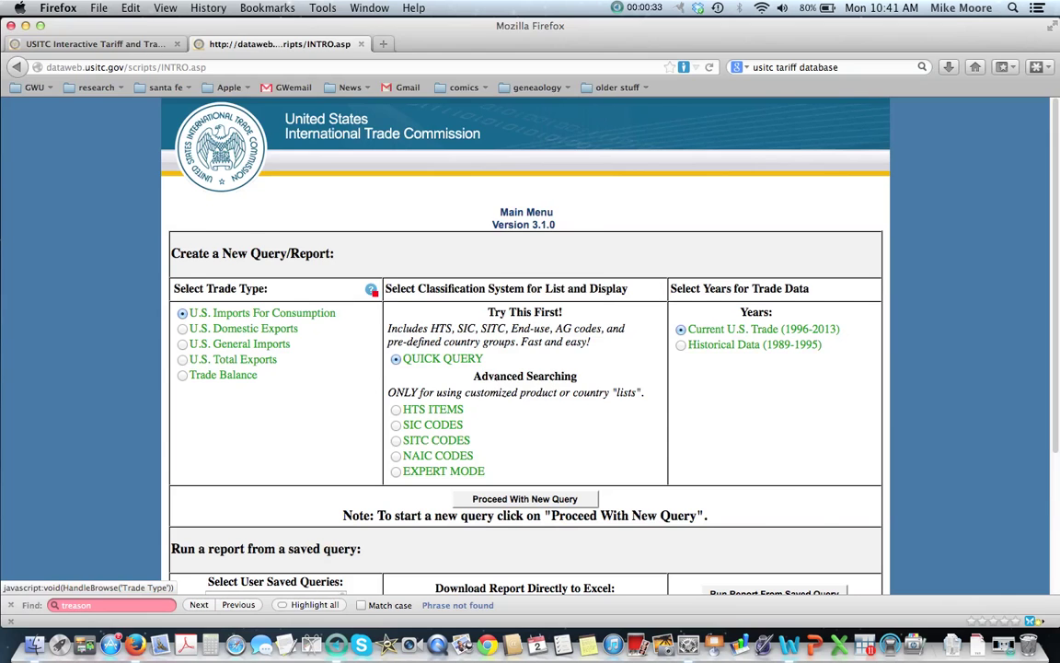
# Open the Trade Type help, enlarge it to read the import and export definitions, and close it.
pyautogui.click(371, 289)
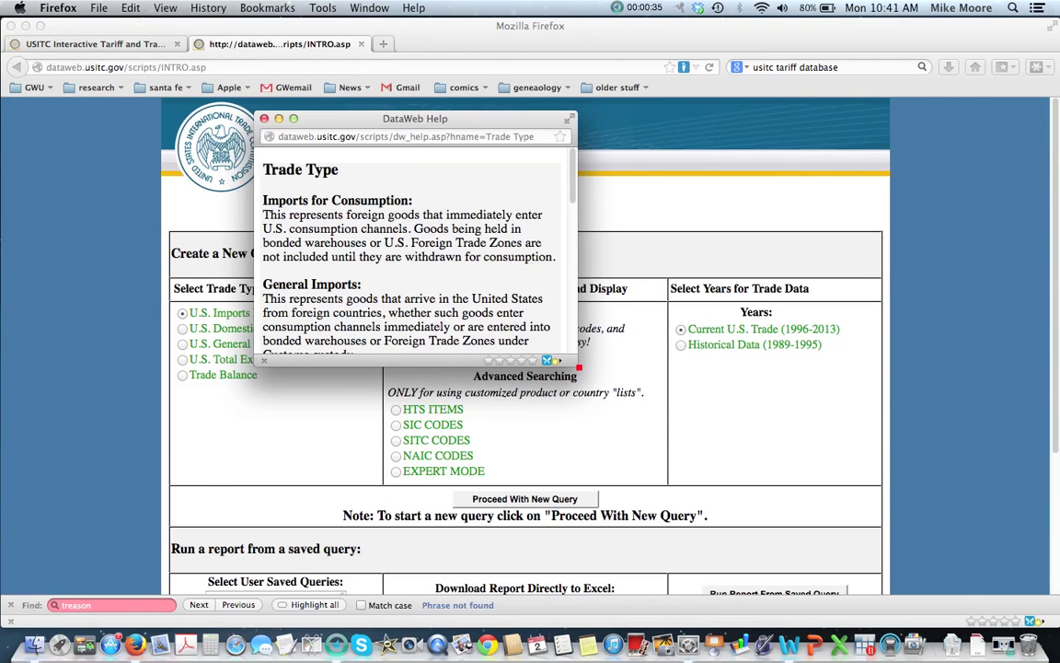
pyautogui.moveTo(579, 367); pyautogui.dragTo(802, 502)
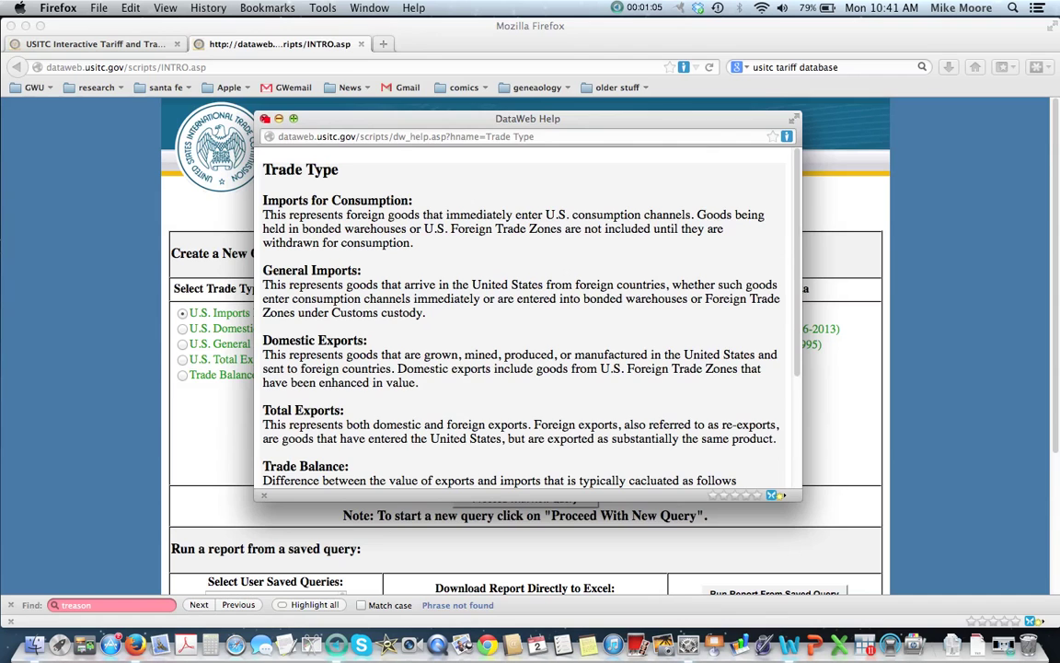
pyautogui.click(265, 119)
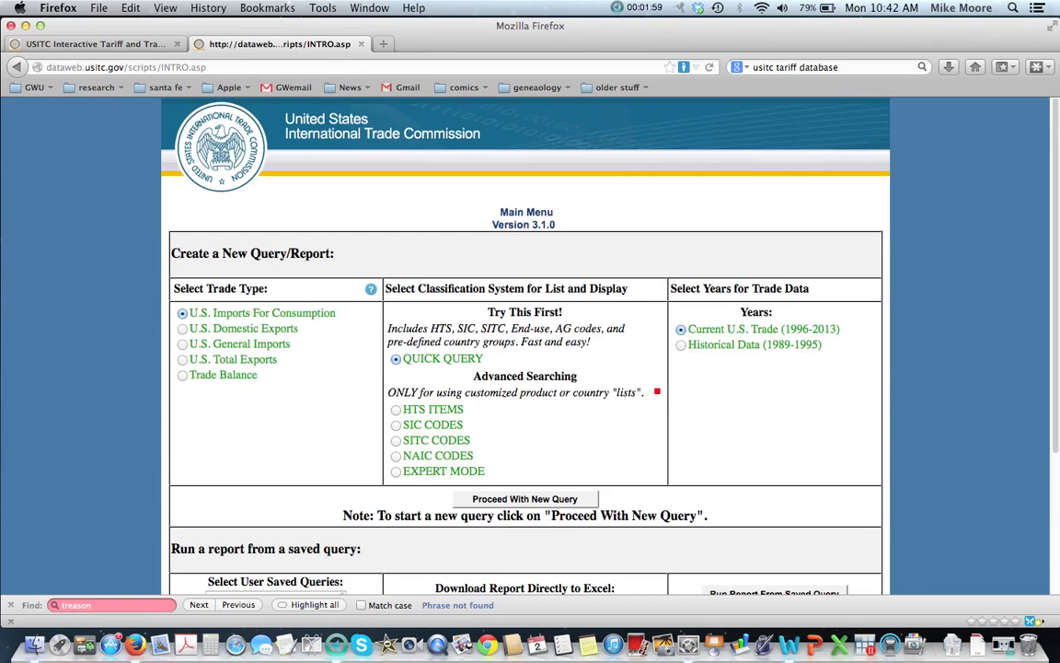
# Start a new U.S. Imports For Consumption quick query reporting Customs Value for 2011 and 2012.
pyautogui.scroll(-3, 581, 433)
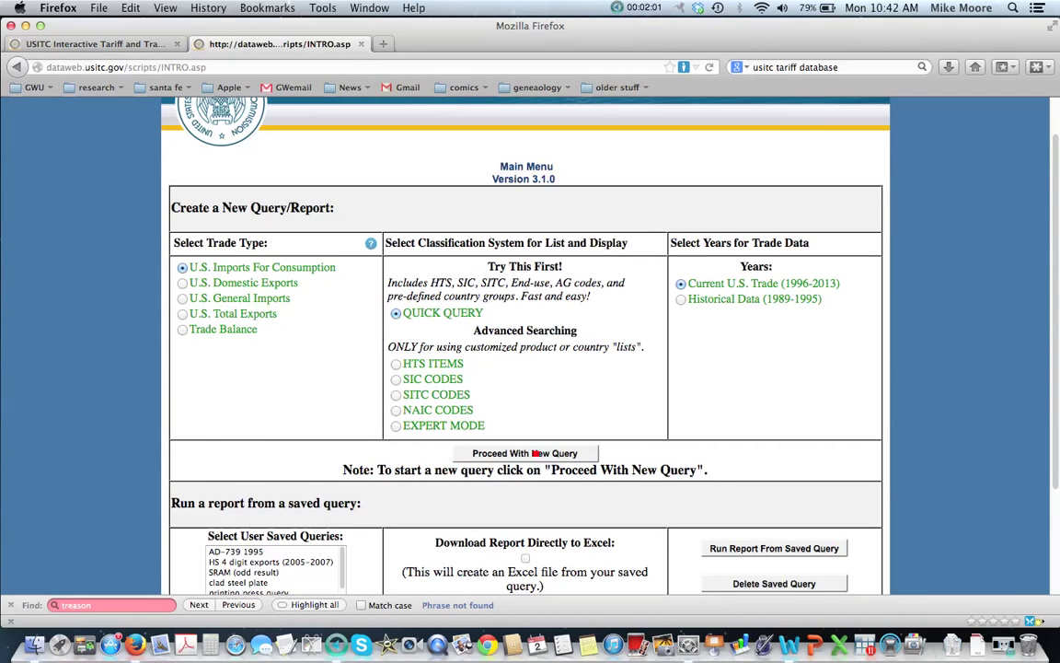
pyautogui.click(540, 517)
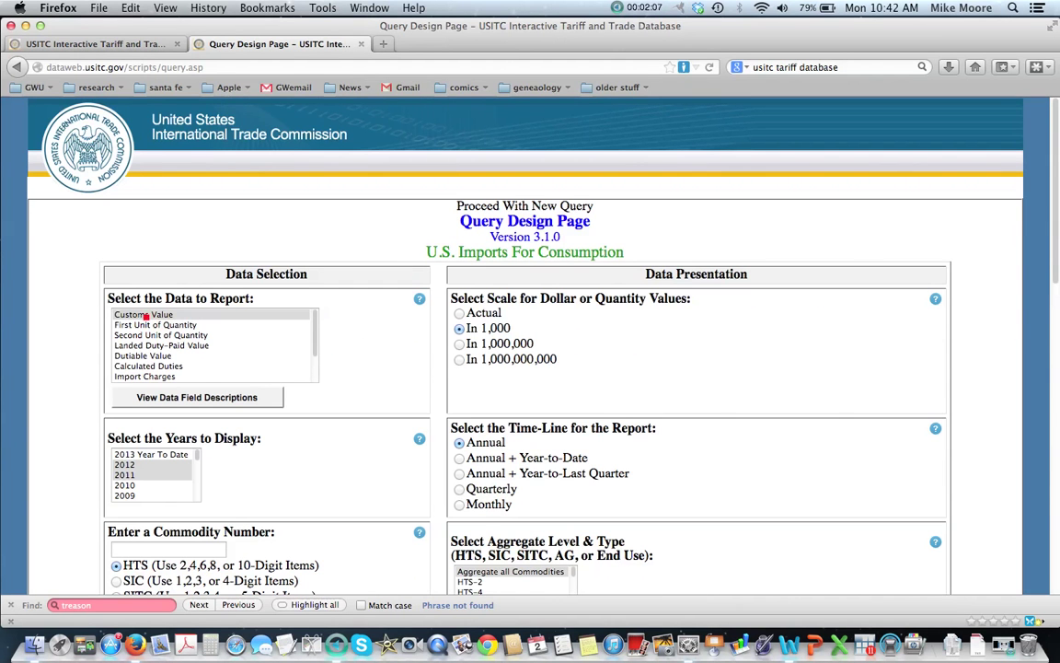
pyautogui.click(146, 315)
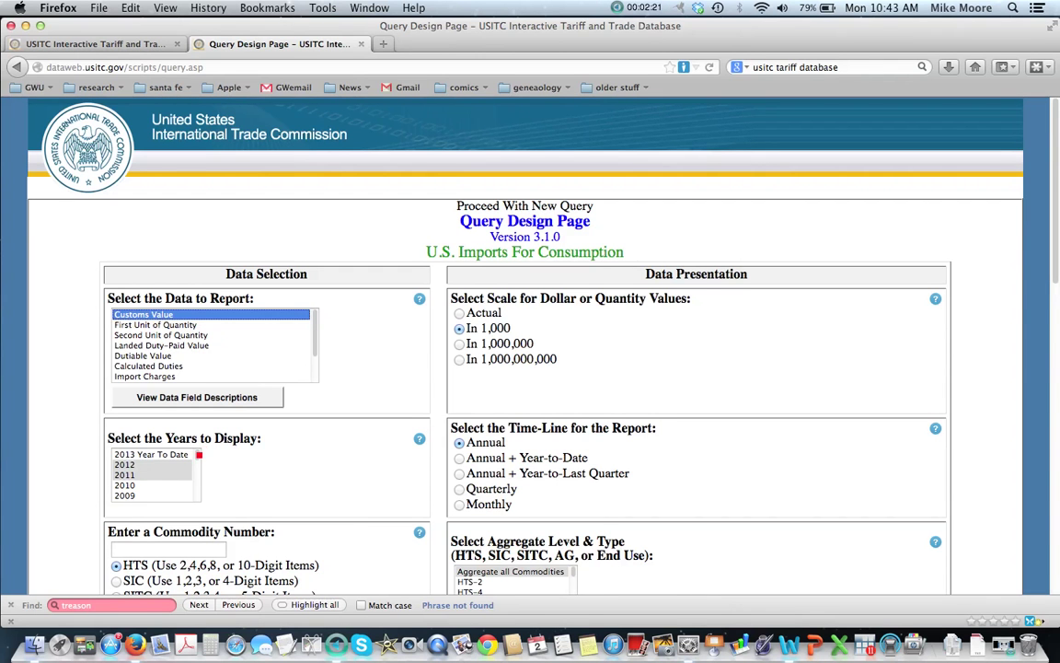
pyautogui.click(197, 455)
pyautogui.moveTo(198, 454)
pyautogui.mouseDown()
pyautogui.moveTo(194, 498)
pyautogui.moveTo(208, 438)
pyautogui.mouseUp()
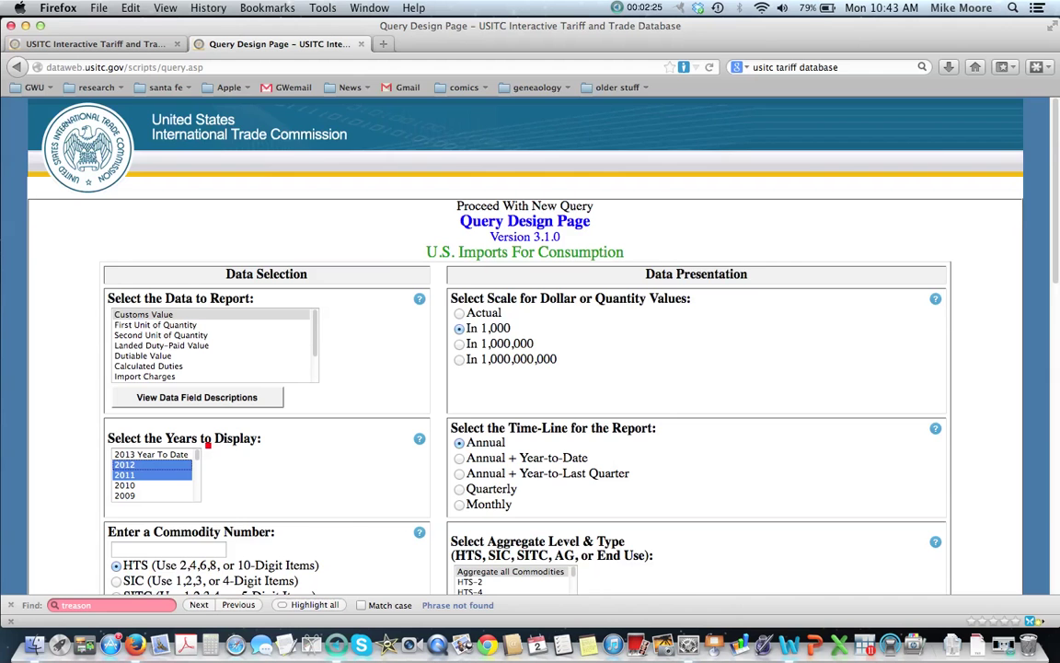
# Enter 84 as the HTS commodity number for the query.
pyautogui.scroll(-1, 329, 410)
pyautogui.scroll(-3, 329, 409)
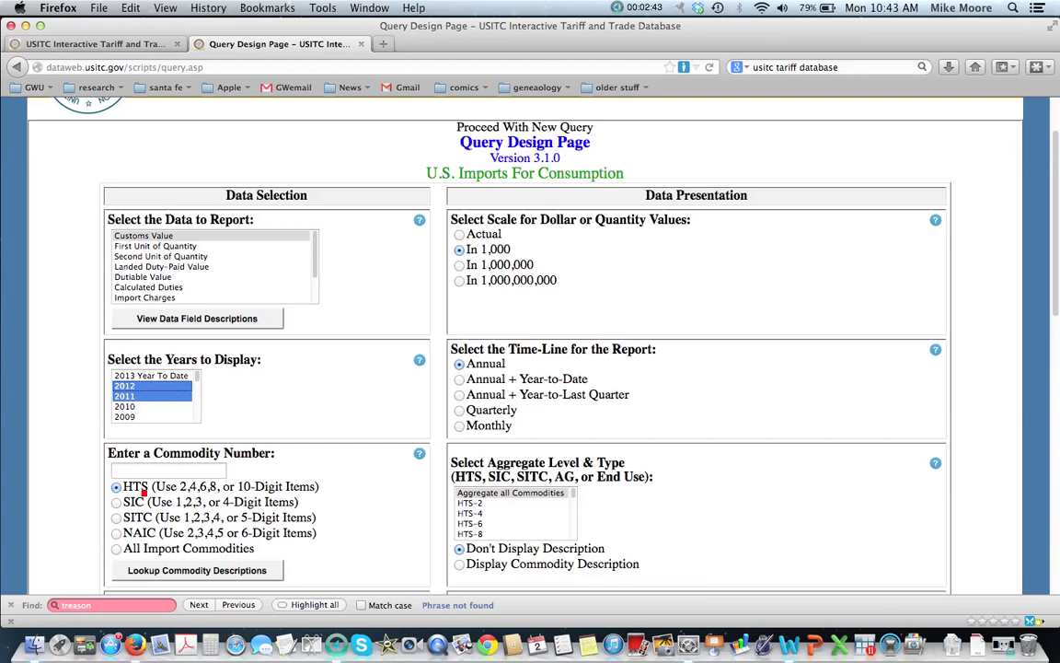
pyautogui.click(136, 473)
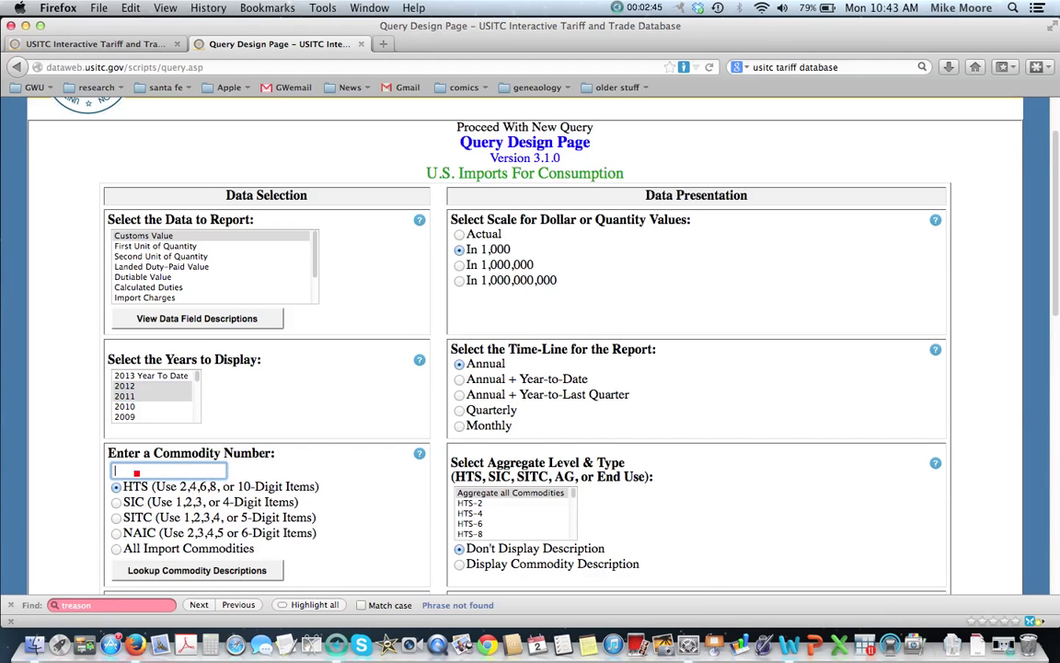
pyautogui.write('84')
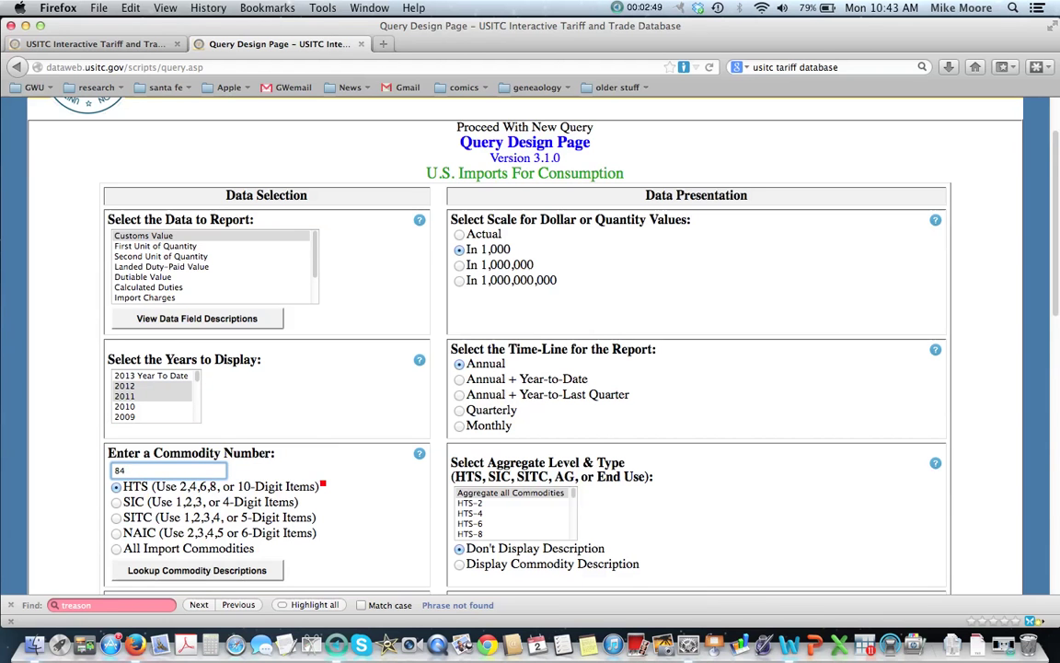
# Select Belgium as the query's country, past the USITC country groups.
pyautogui.scroll(-5, 374, 421)
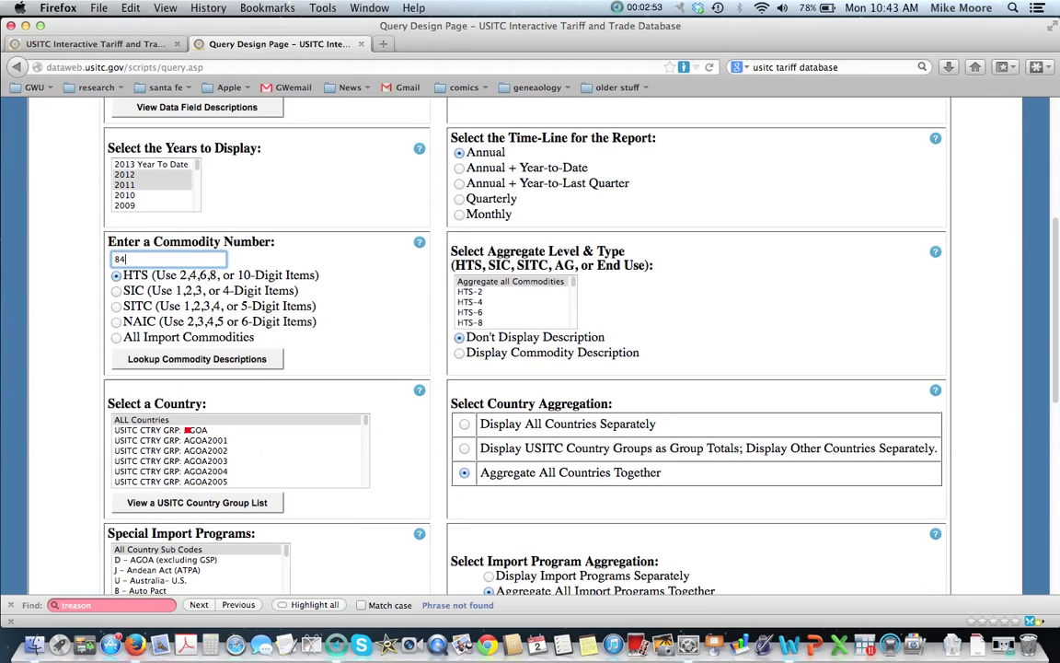
pyautogui.click(175, 419)
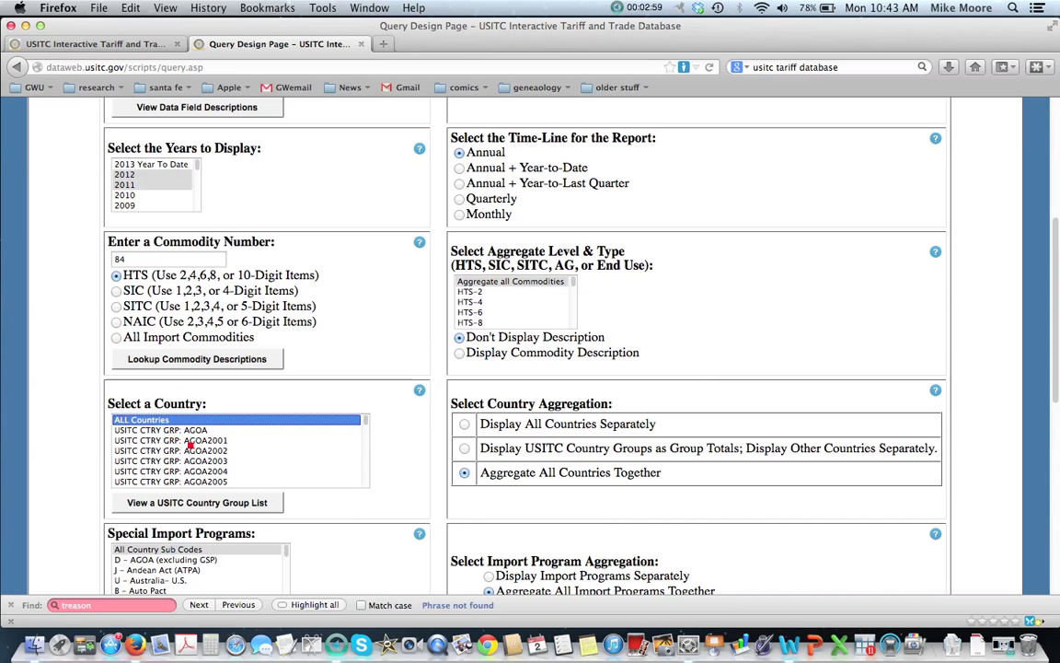
pyautogui.click(218, 459)
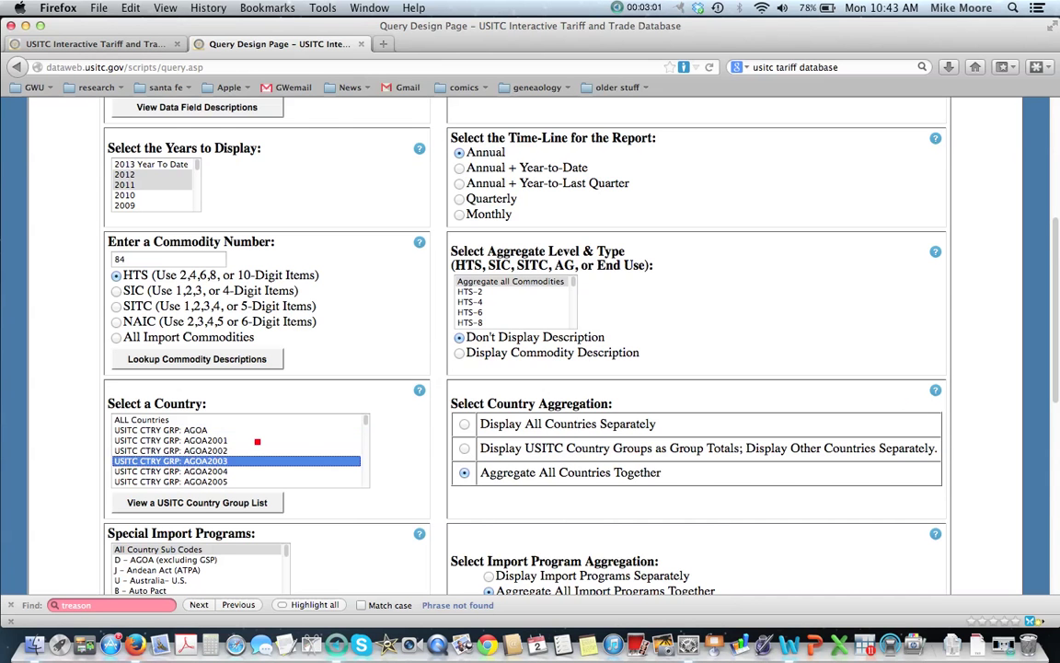
pyautogui.scroll(-1, 239, 451)
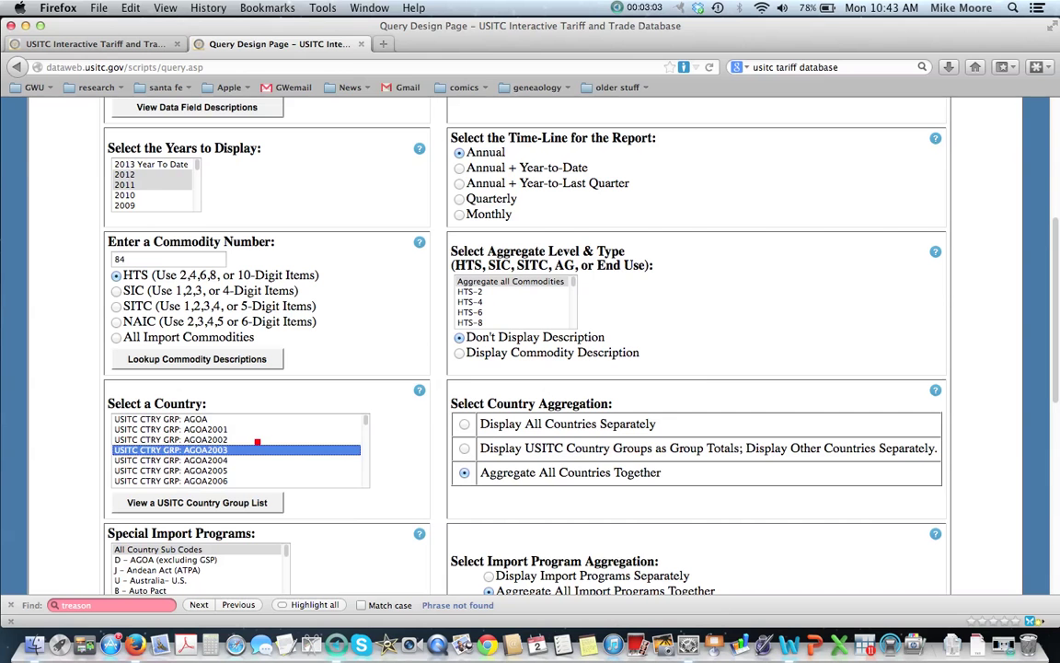
pyautogui.scroll(-2, 256, 442)
pyautogui.scroll(-5, 257, 442)
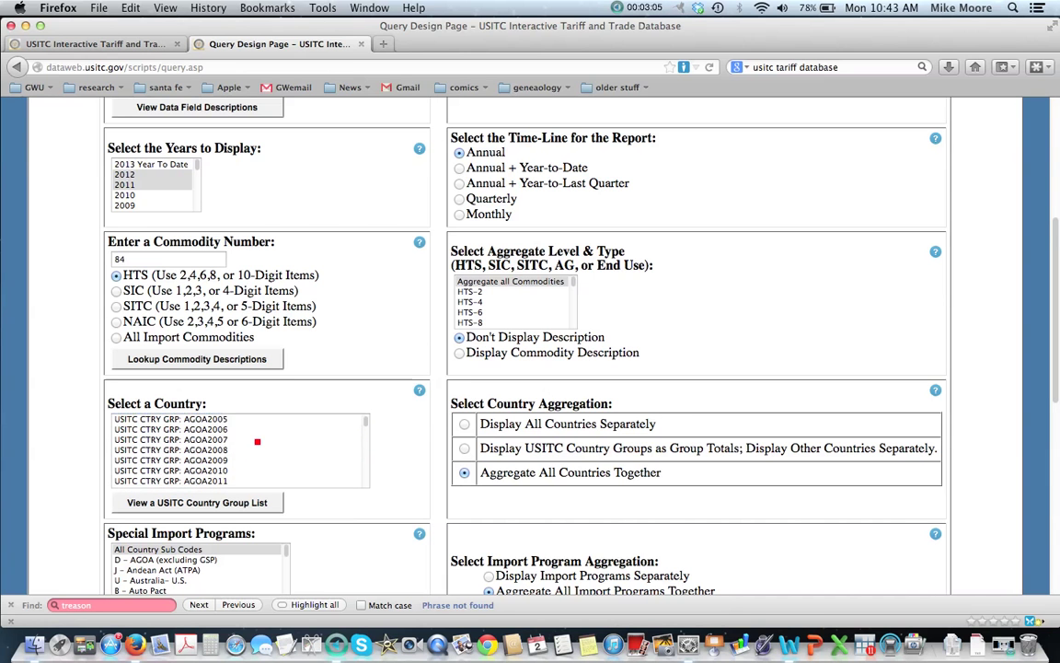
pyautogui.scroll(-10, 257, 442)
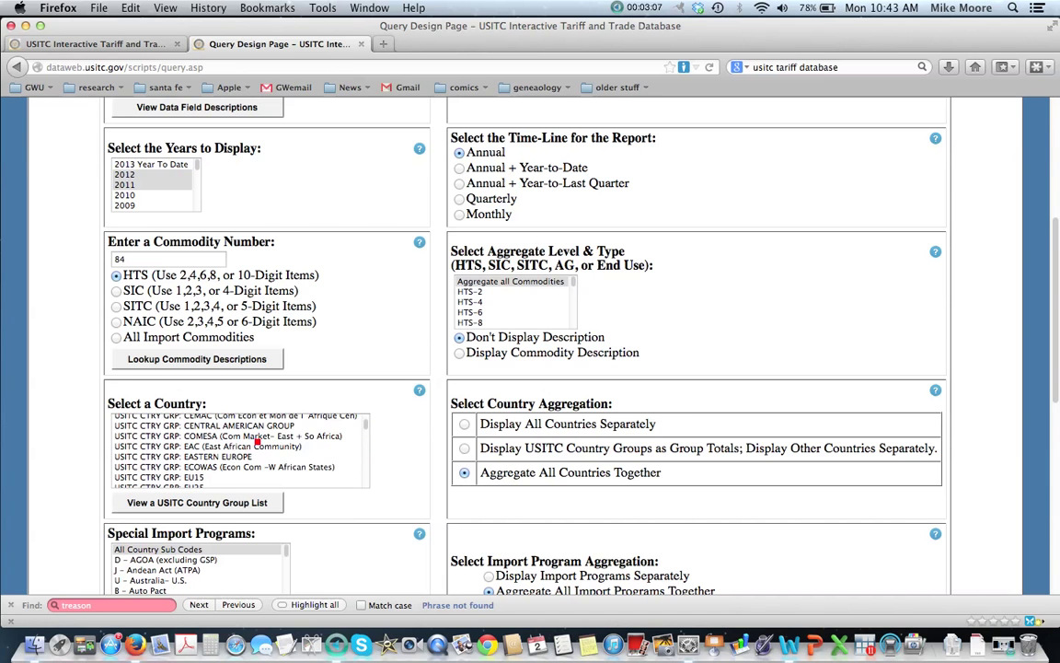
pyautogui.scroll(-8, 257, 442)
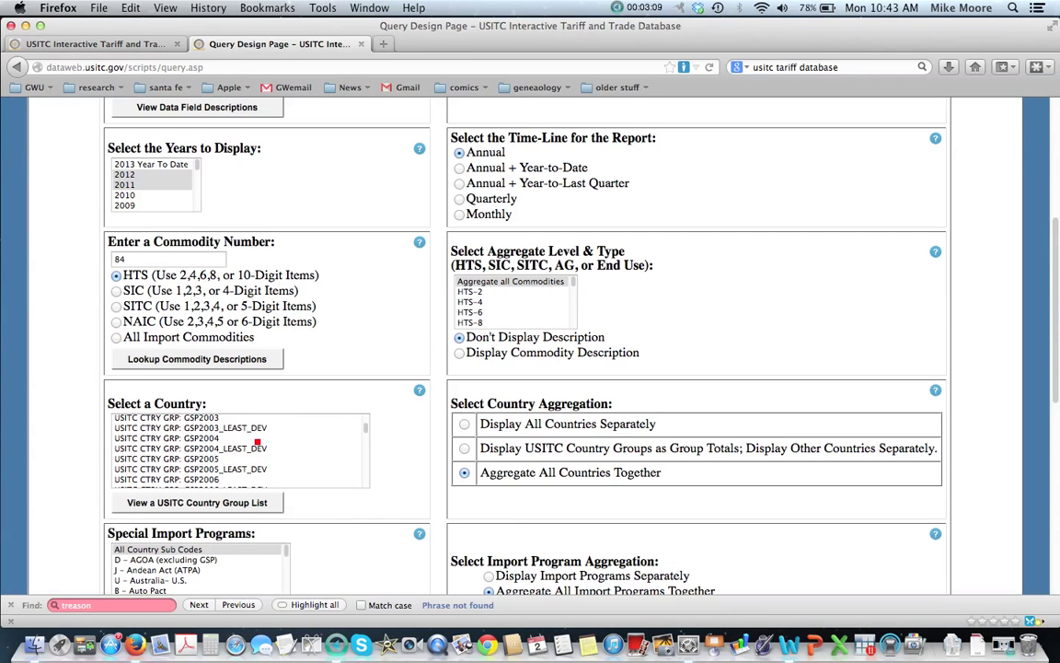
pyautogui.scroll(-10, 257, 442)
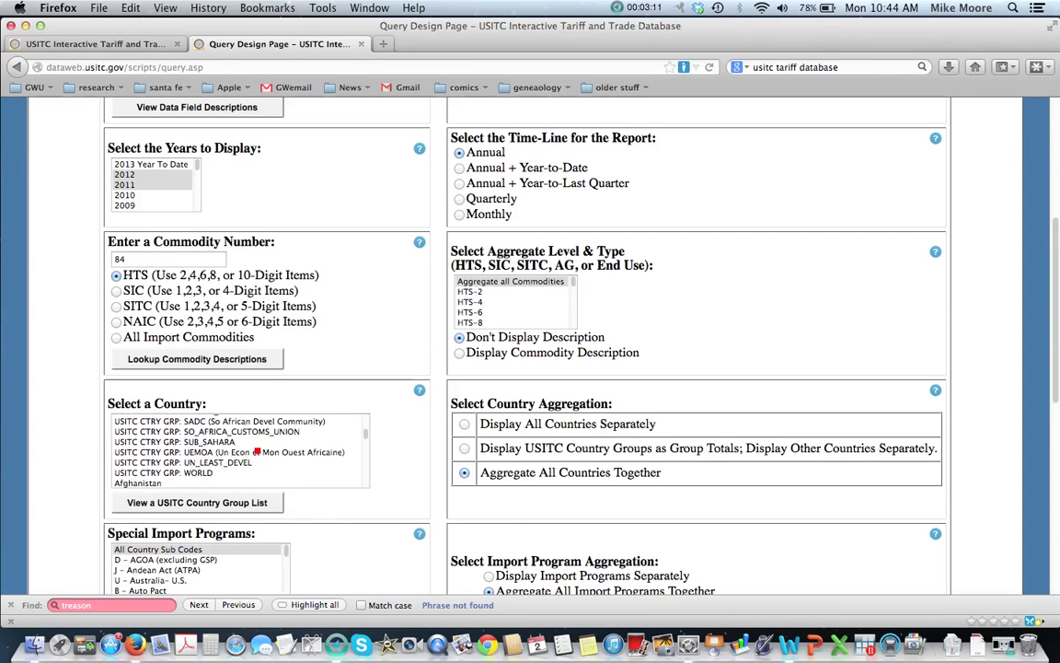
pyautogui.scroll(-1, 257, 450)
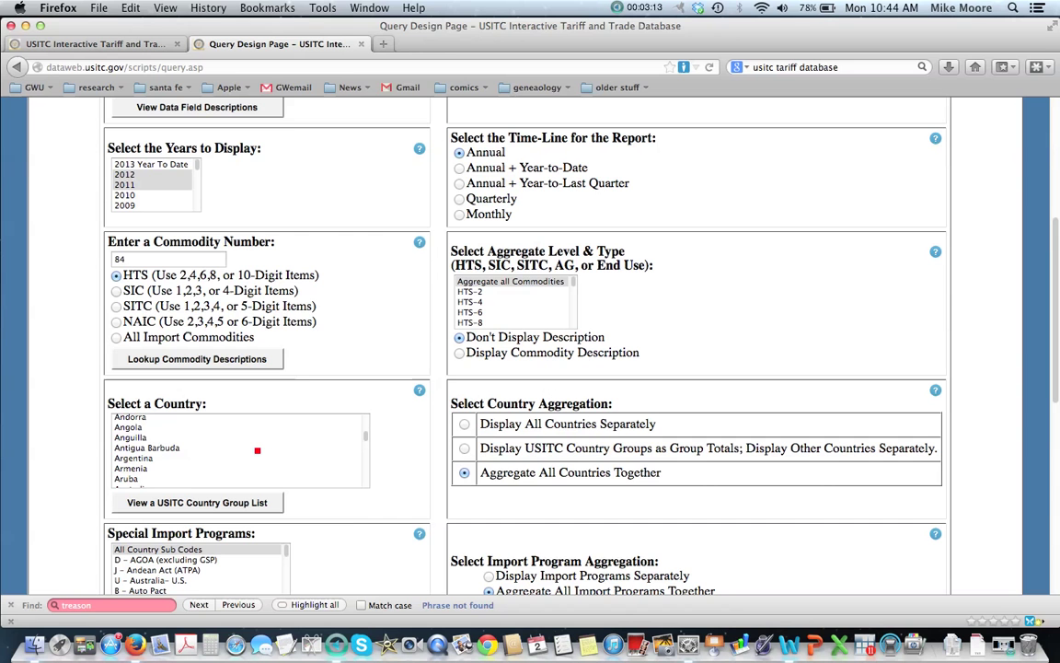
pyautogui.scroll(-5, 256, 450)
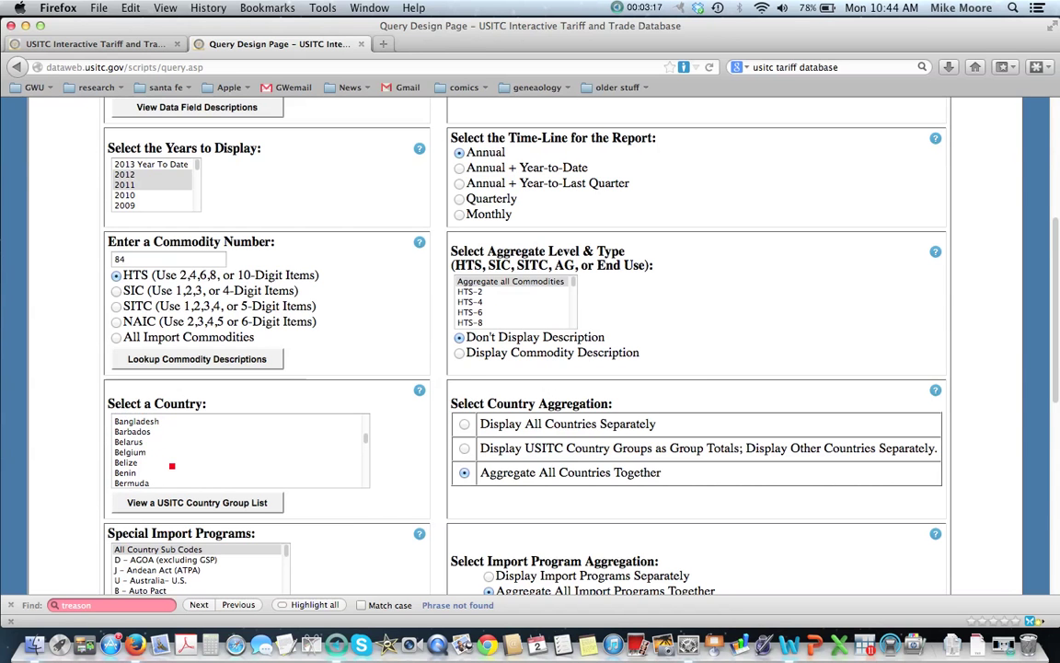
pyautogui.click(147, 452)
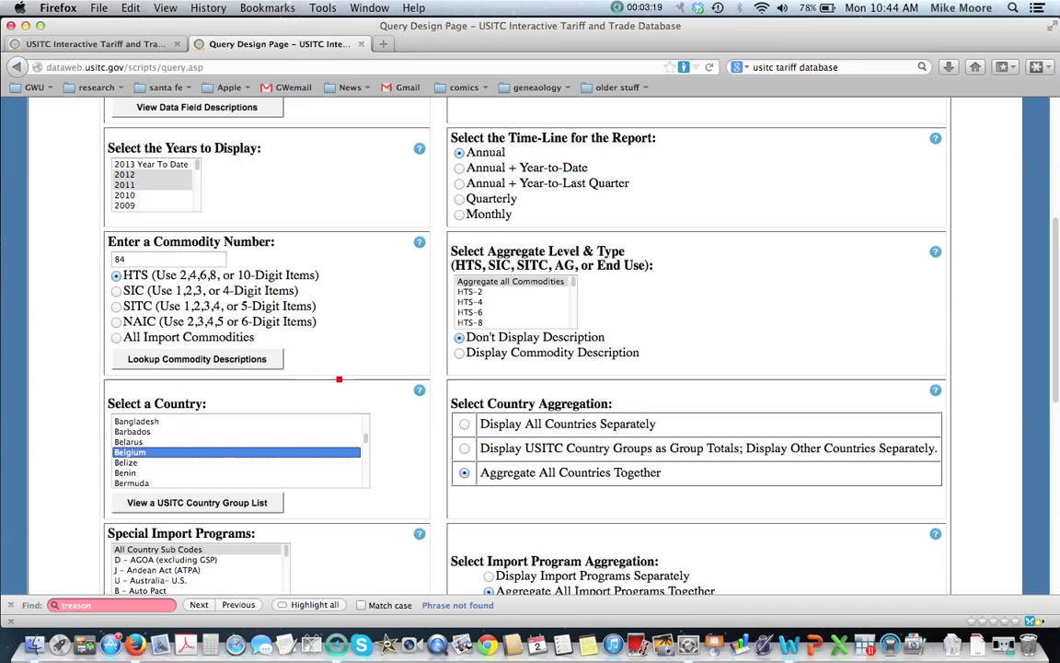
# Set the report's scale for dollar or quantity values to Actual.
pyautogui.scroll(-3, 336, 337)
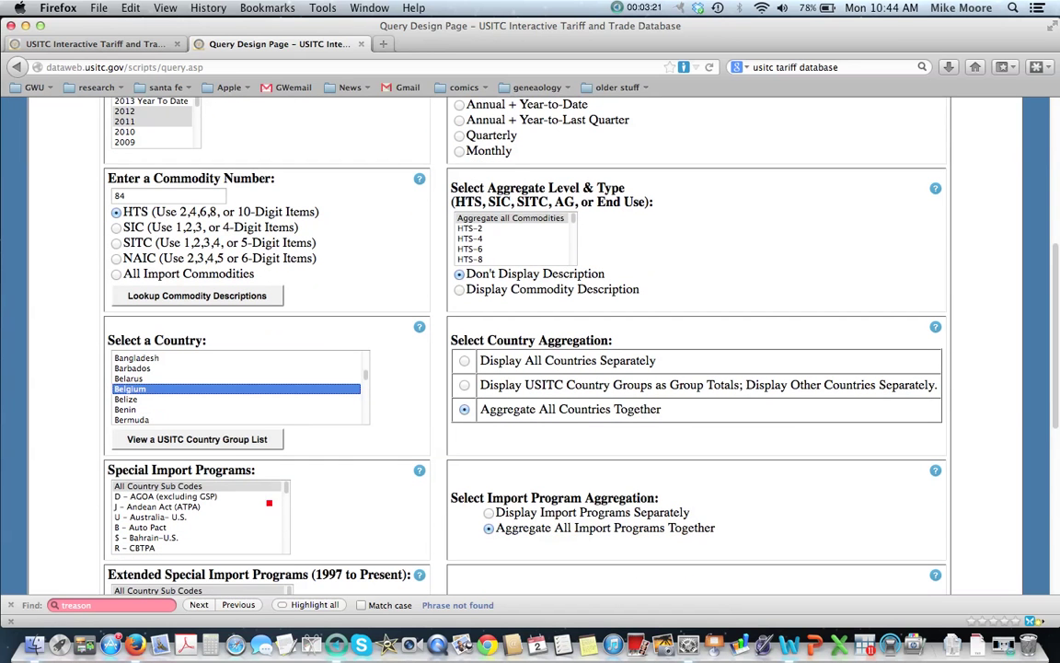
pyautogui.scroll(-2, 269, 502)
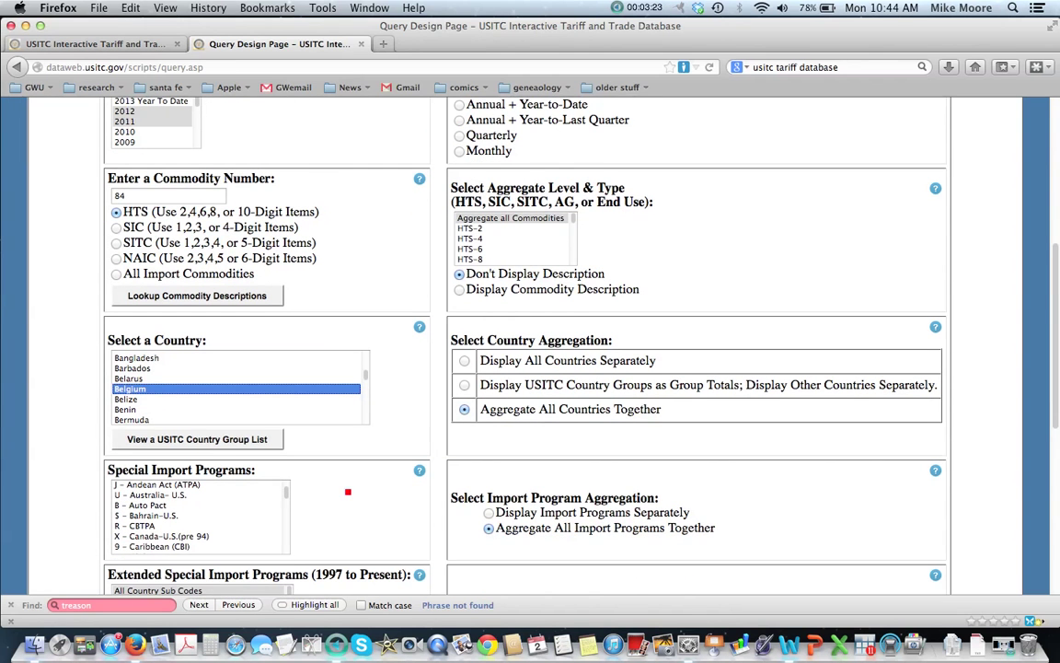
pyautogui.scroll(-5, 348, 492)
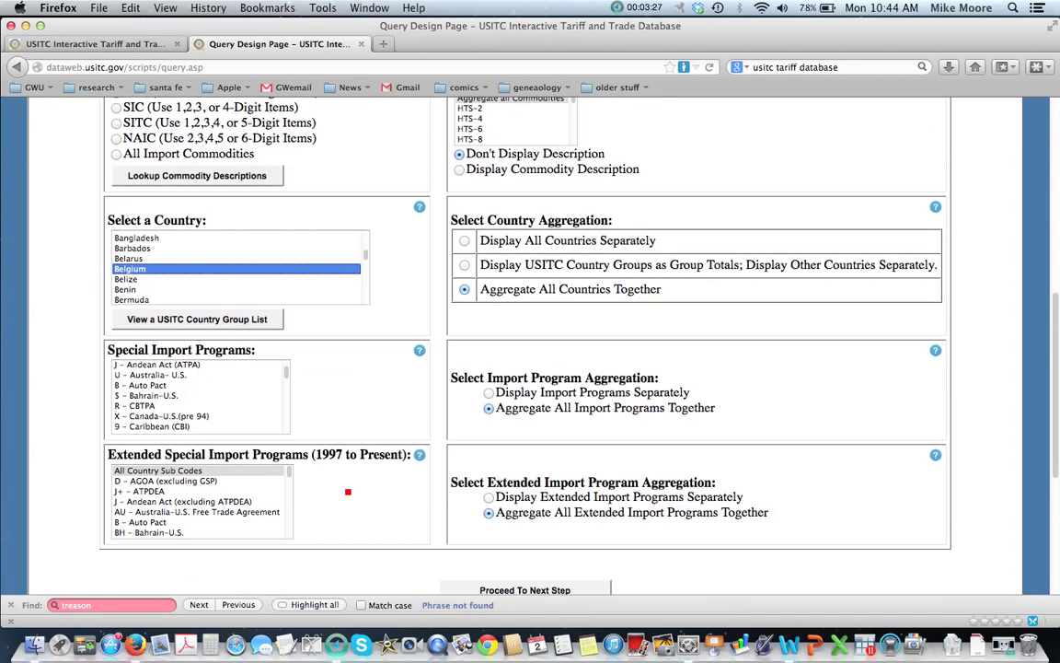
pyautogui.scroll(9, 348, 492)
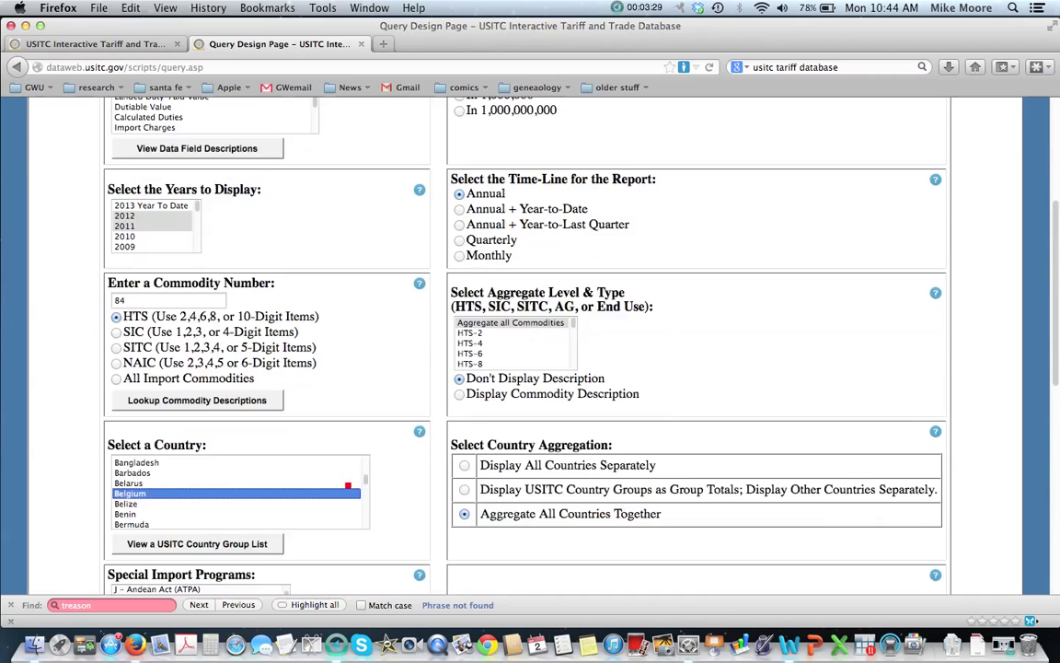
pyautogui.scroll(7, 608, 393)
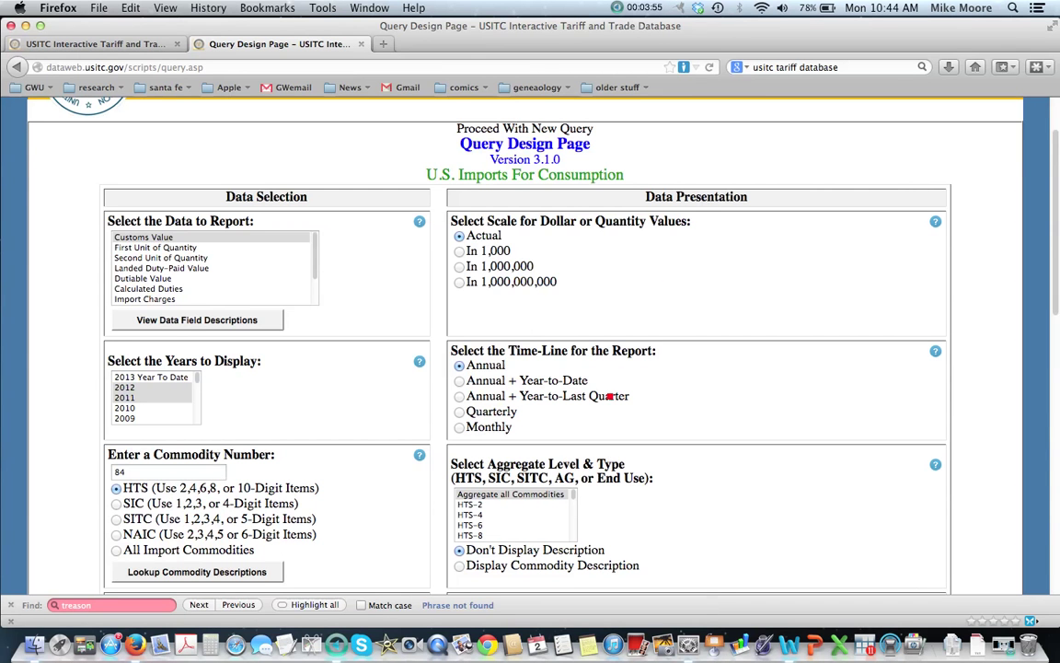
# Set the query's country selection to ALL Countries.
pyautogui.scroll(-3, 619, 502)
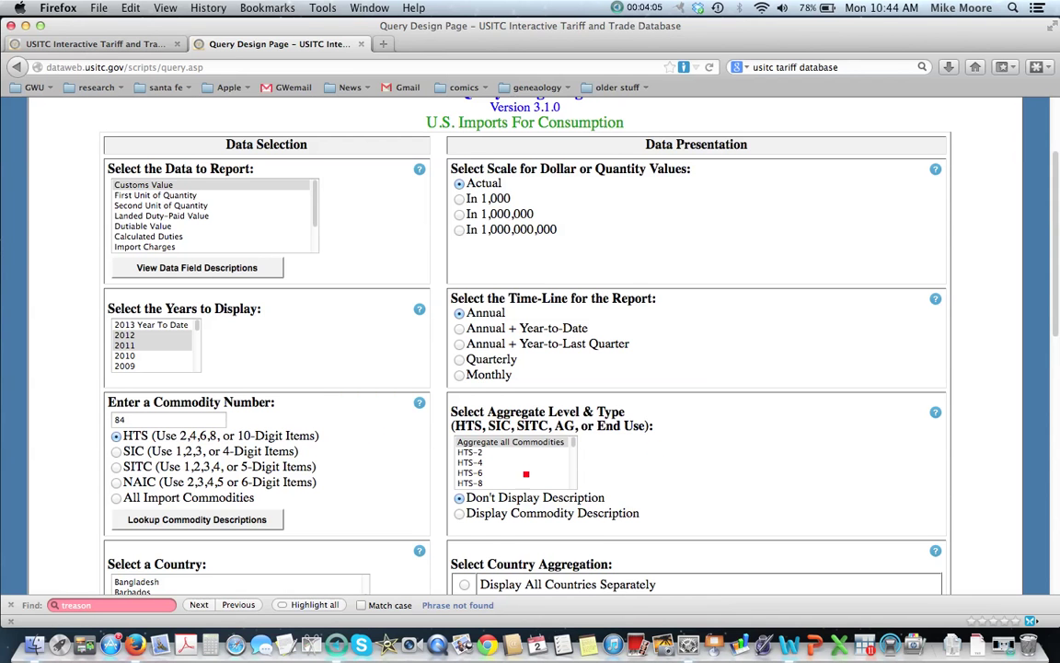
pyautogui.scroll(-2, 619, 460)
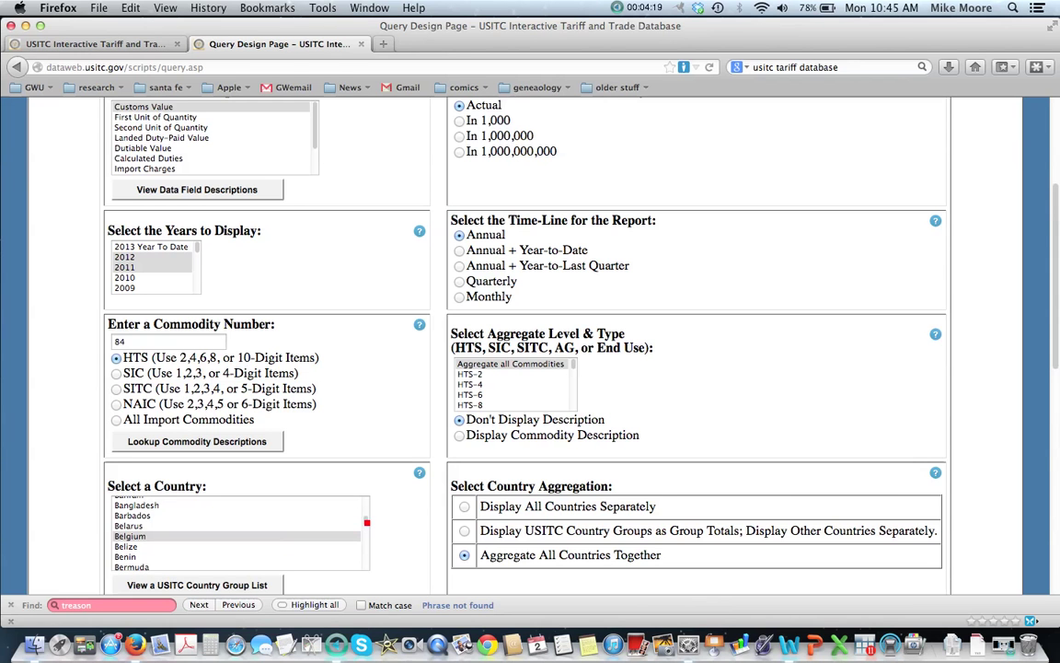
pyautogui.click(294, 535)
pyautogui.scroll(10, 276, 524)
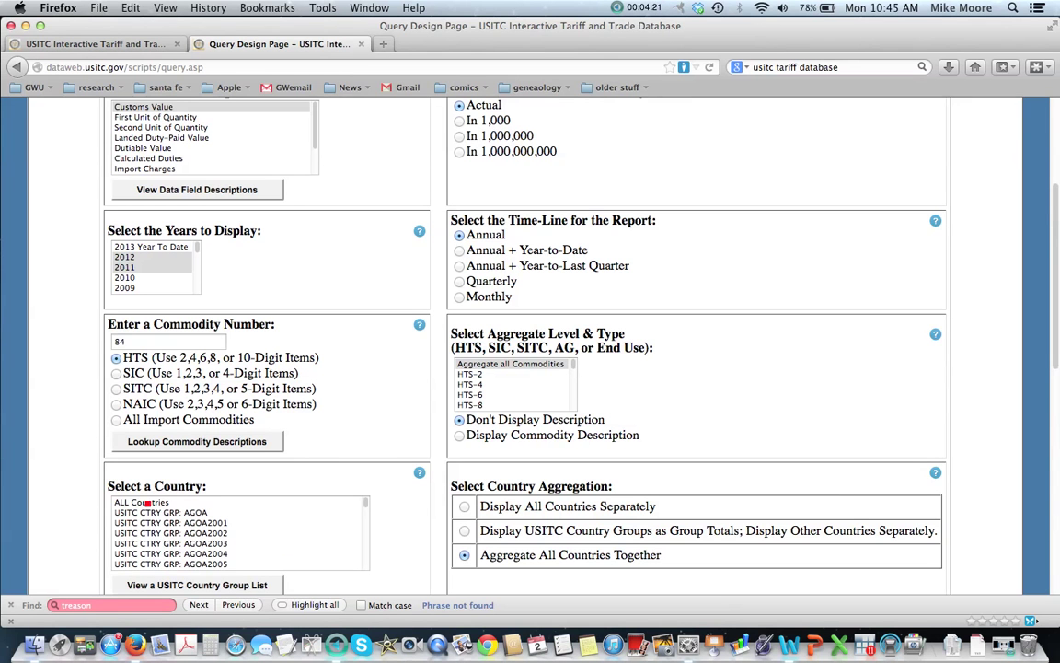
pyautogui.click(139, 503)
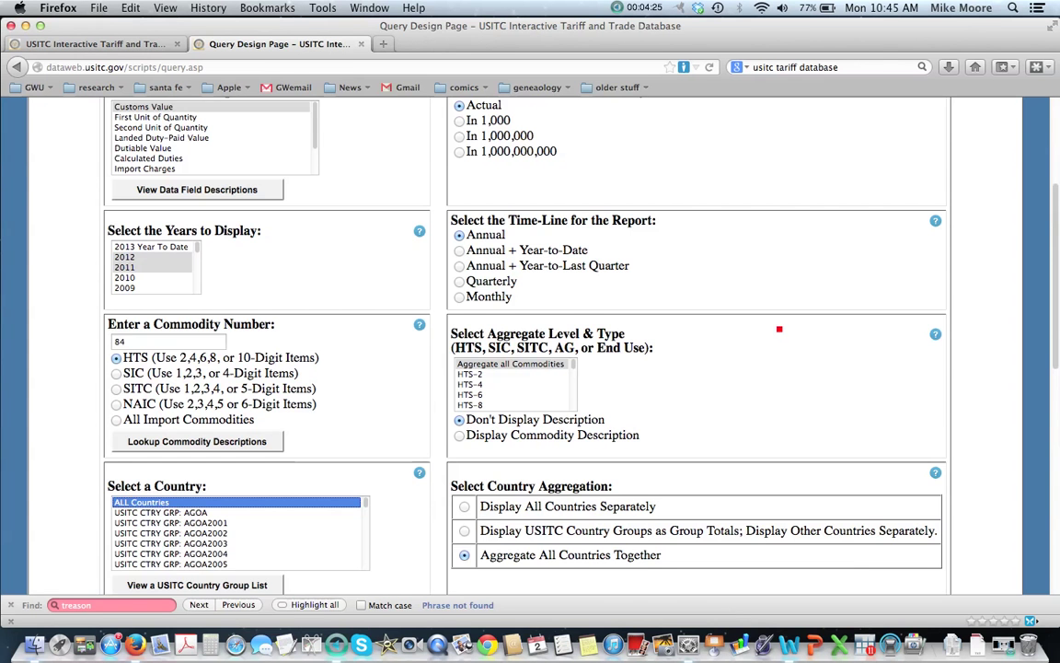
# Set the report to display the commodity description.
pyautogui.scroll(2, 779, 329)
pyautogui.scroll(-5, 779, 329)
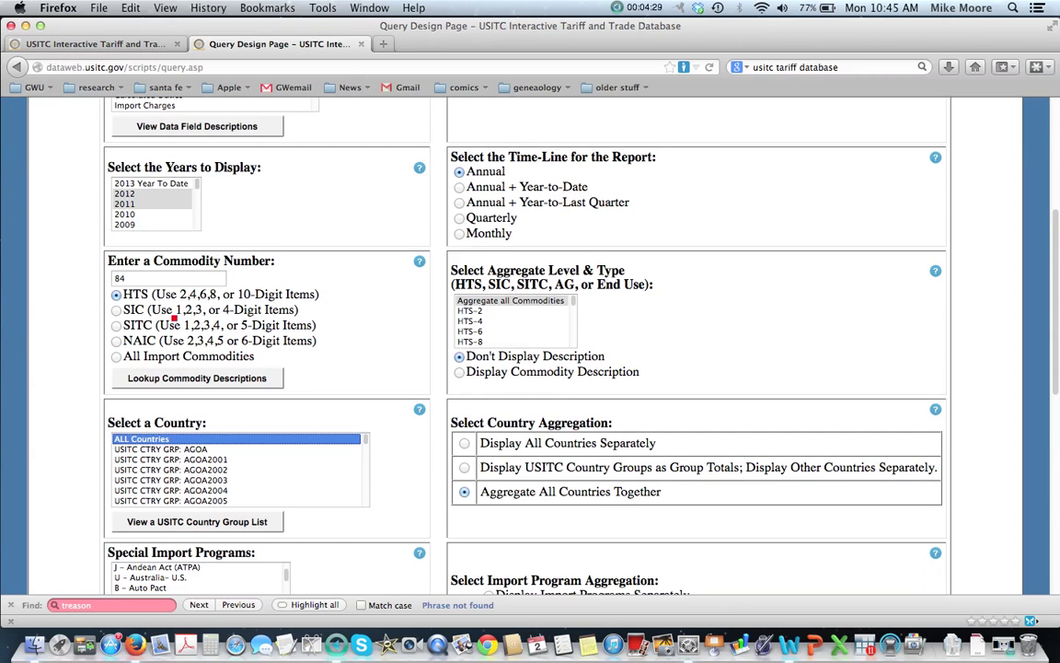
pyautogui.click(460, 373)
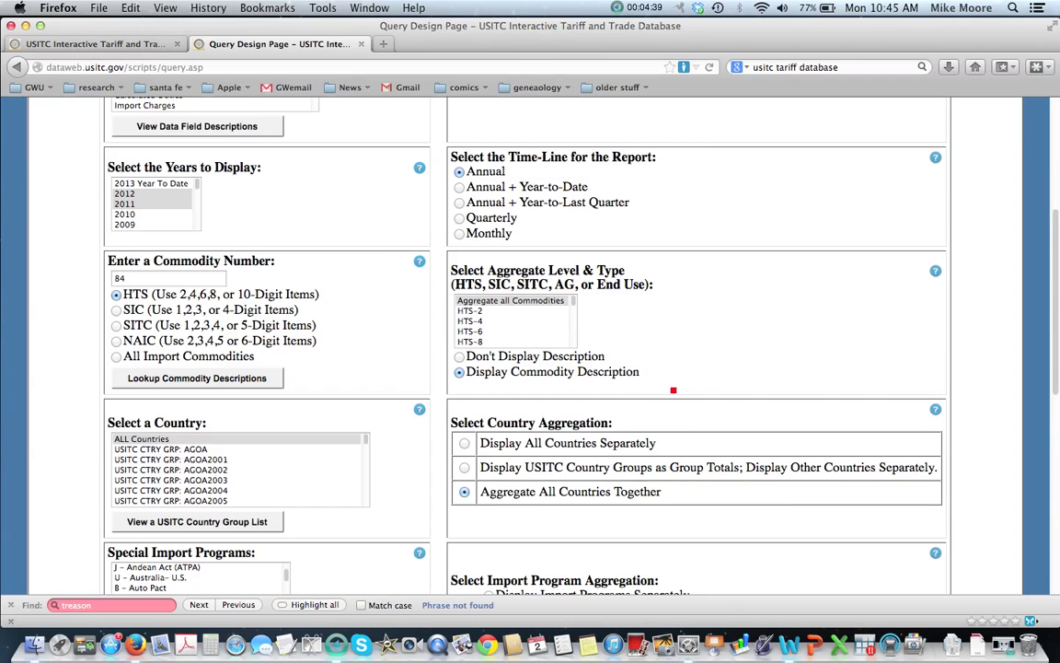
# Set the country aggregation to display all countries separately and proceed to the sort order page.
pyautogui.scroll(-2, 670, 357)
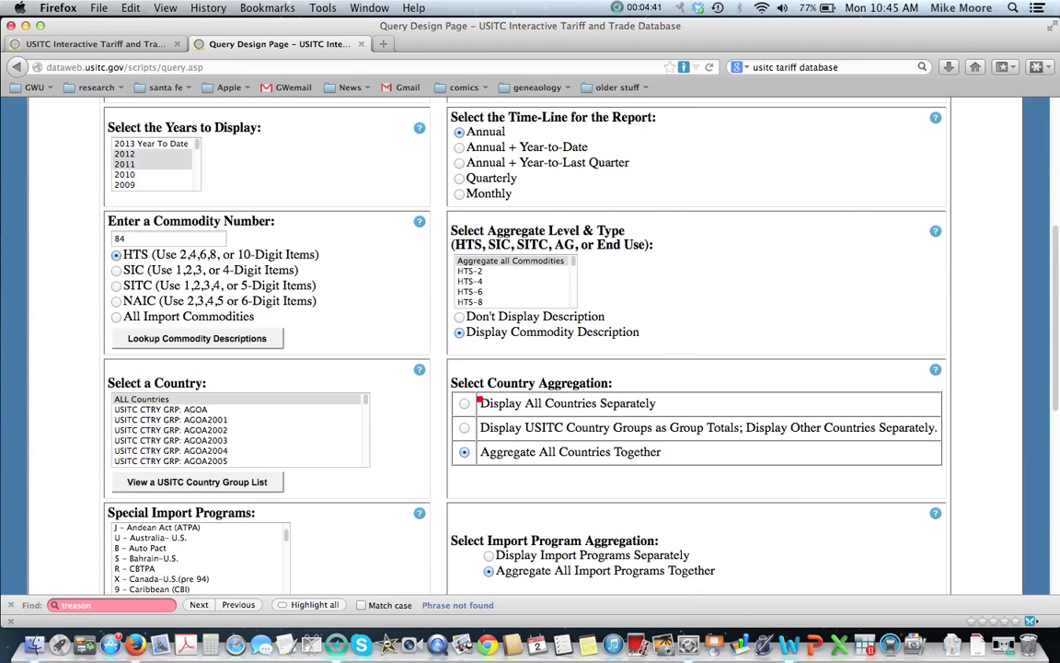
pyautogui.click(465, 405)
pyautogui.scroll(-7, 728, 392)
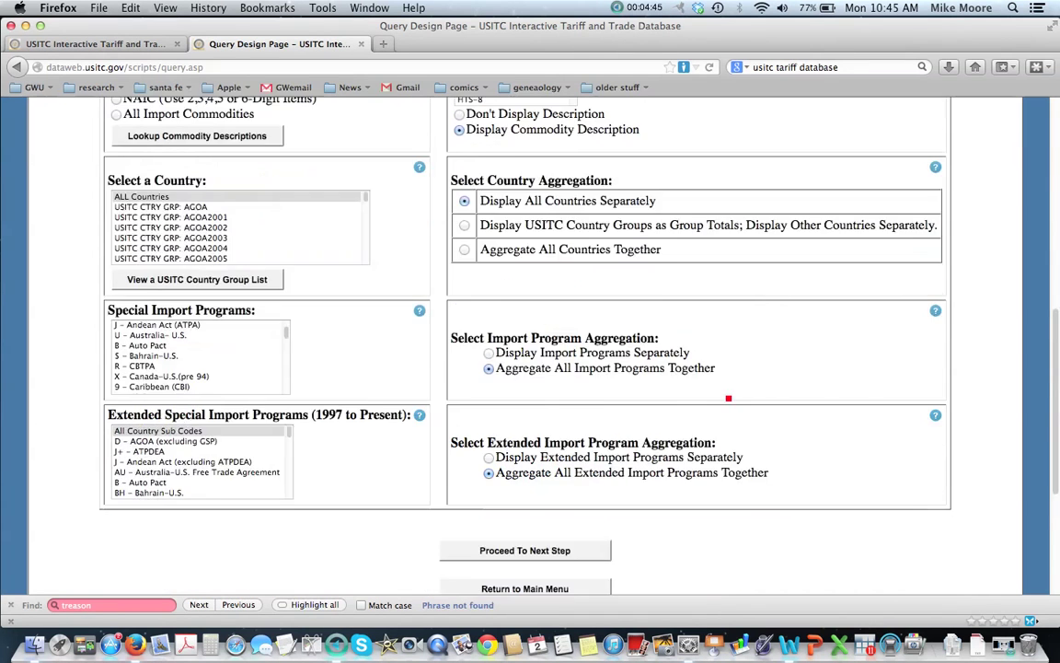
pyautogui.click(527, 481)
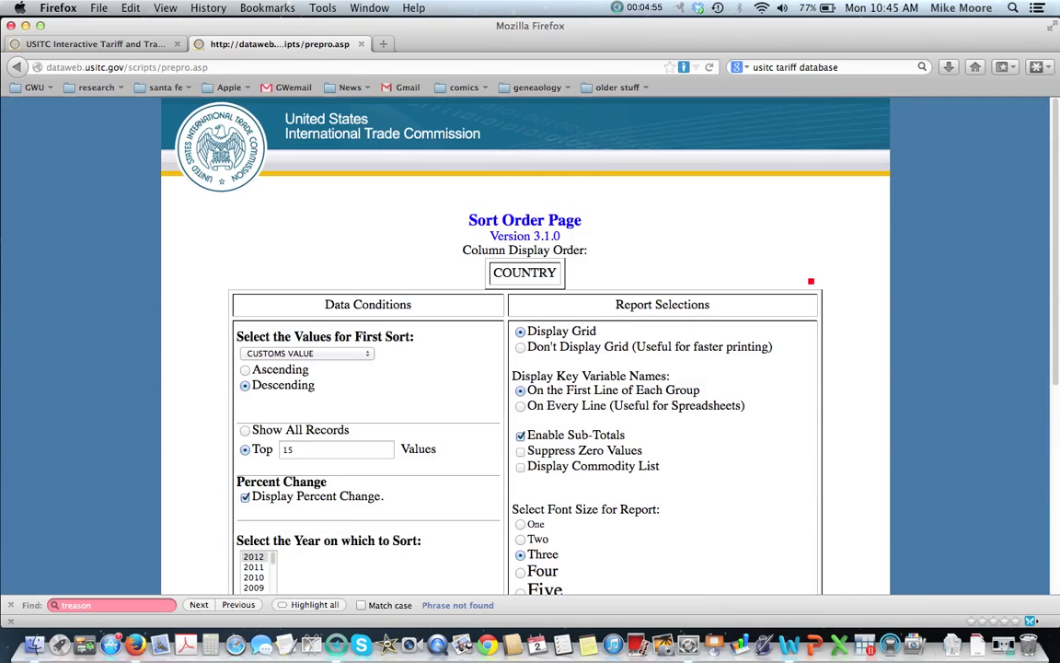
# Run the HTS 84 report as a direct Excel download and open the resulting report.xls.
pyautogui.scroll(-2, 811, 281)
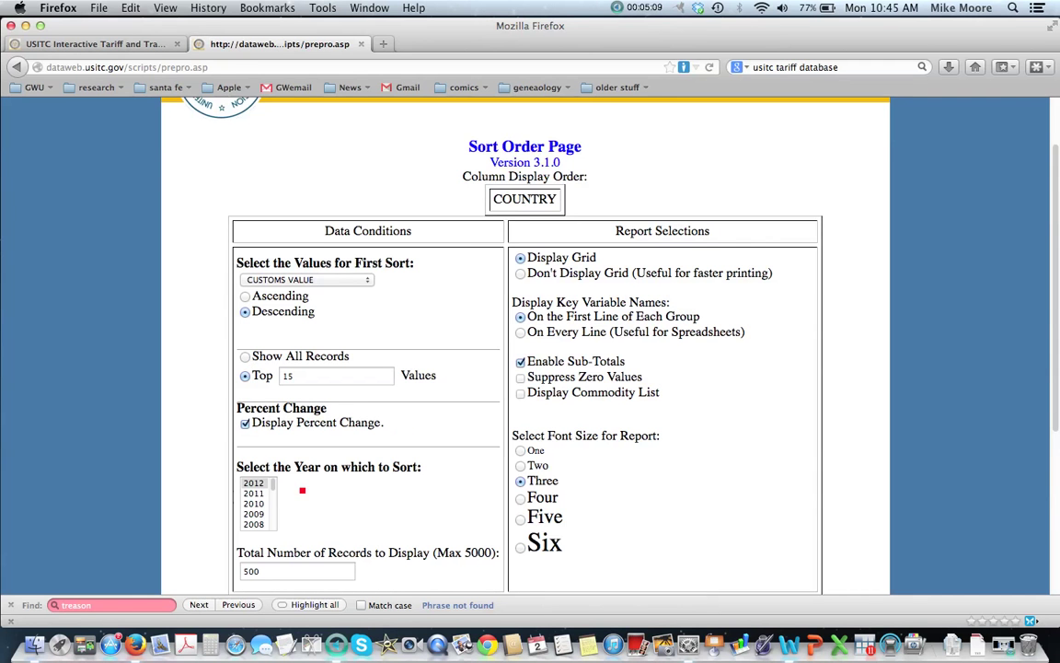
pyautogui.scroll(-3, 350, 445)
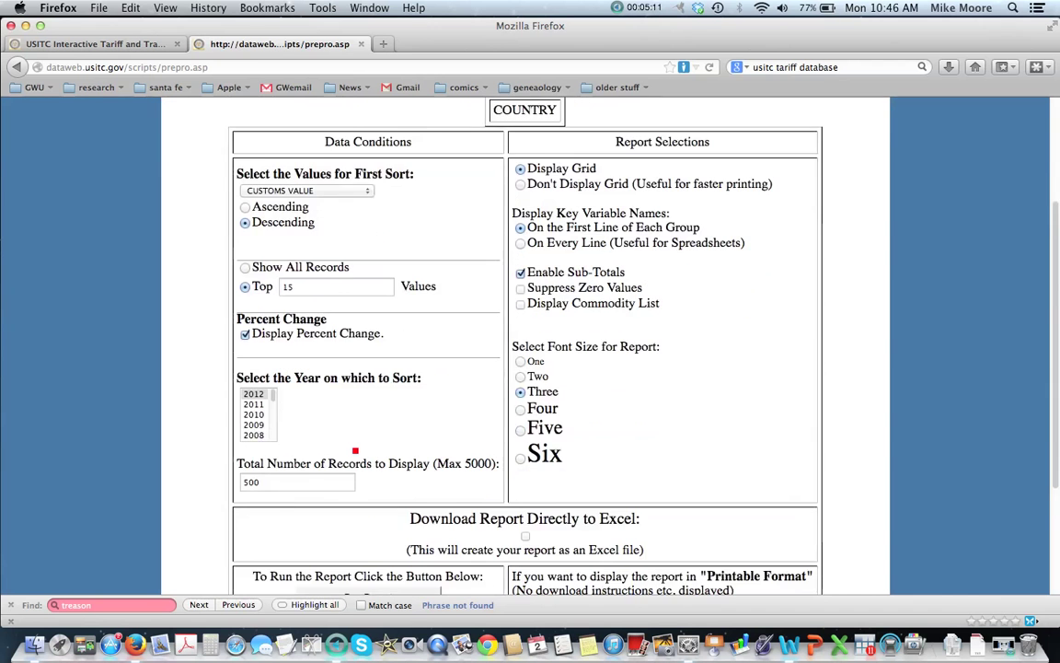
pyautogui.scroll(2, 356, 450)
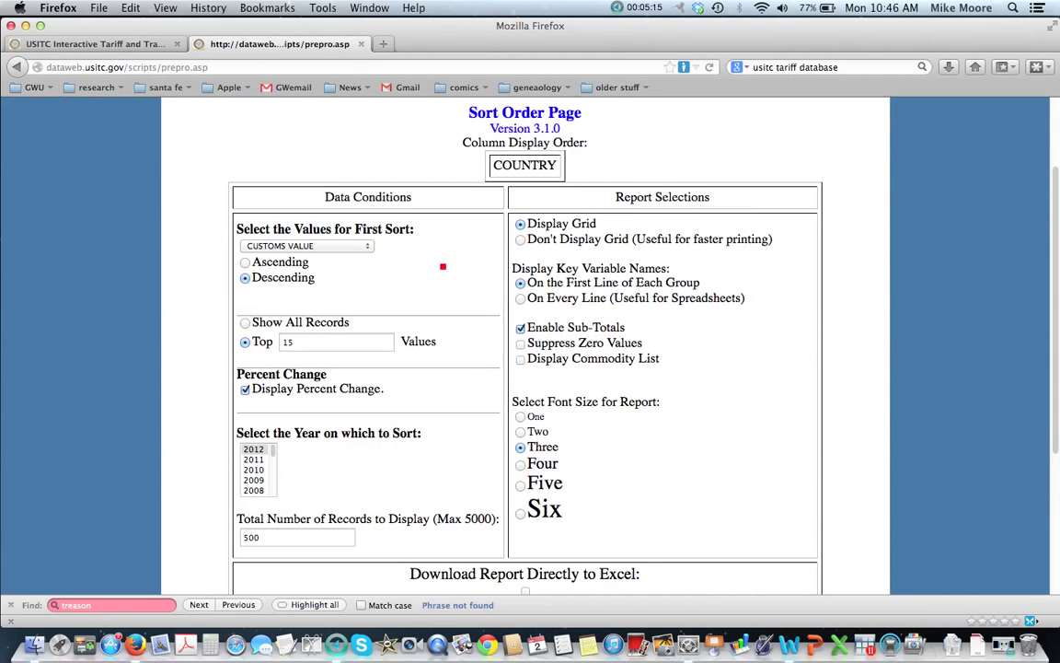
pyautogui.scroll(-1, 649, 358)
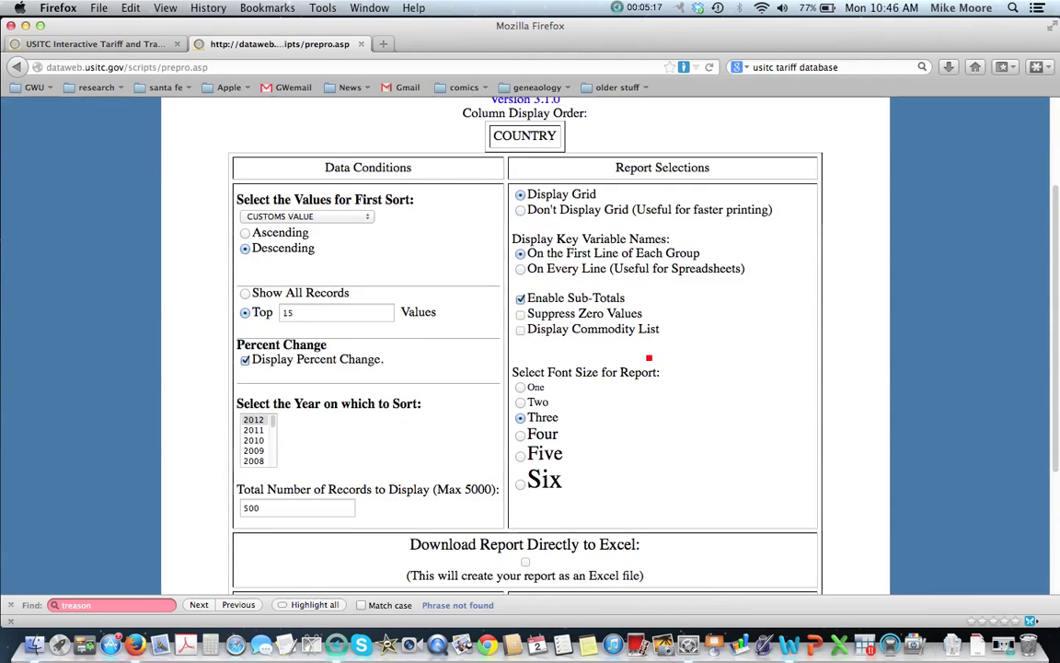
pyautogui.scroll(-2, 649, 358)
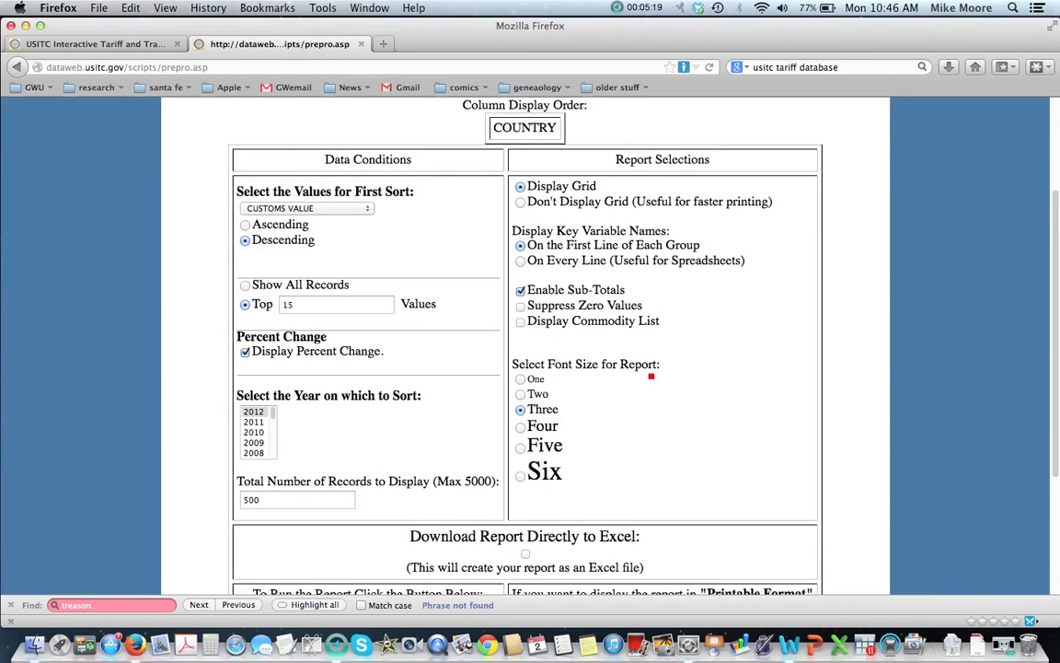
pyautogui.scroll(-1, 651, 375)
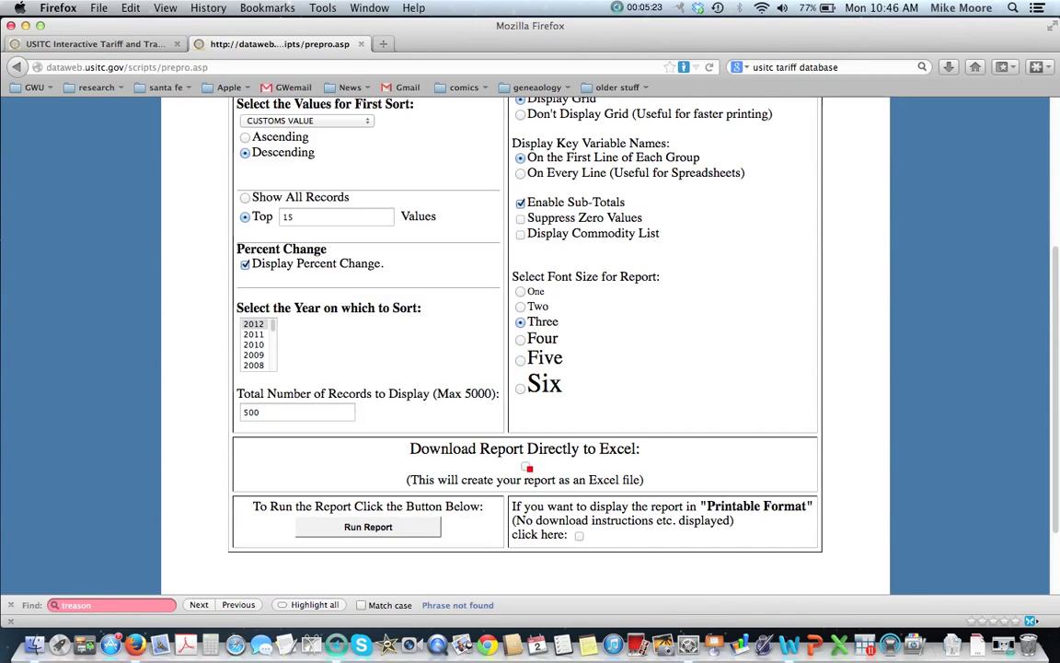
pyautogui.click(526, 466)
pyautogui.click(370, 528)
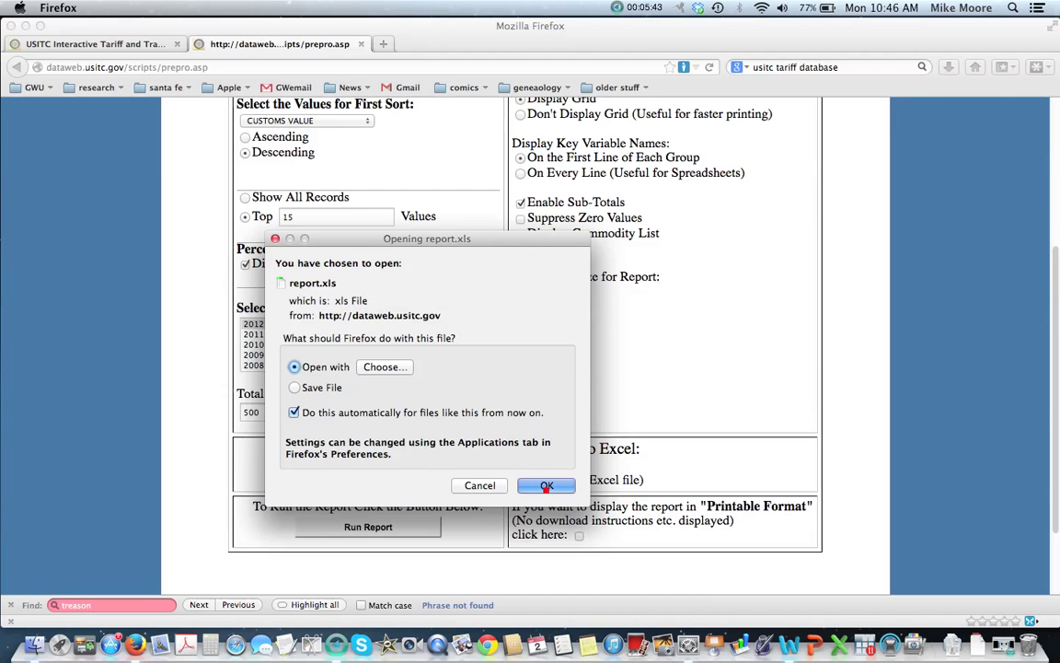
pyautogui.click(546, 484)
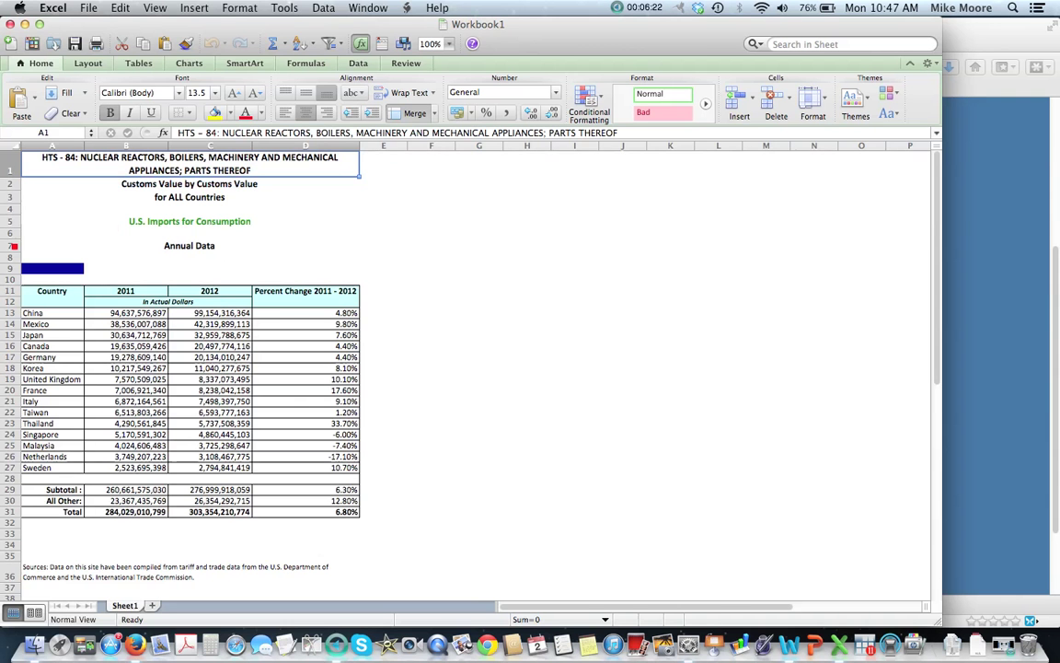
# Examine the China row and the commodity title in the downloaded HTS 84 report.
pyautogui.click(43, 313)
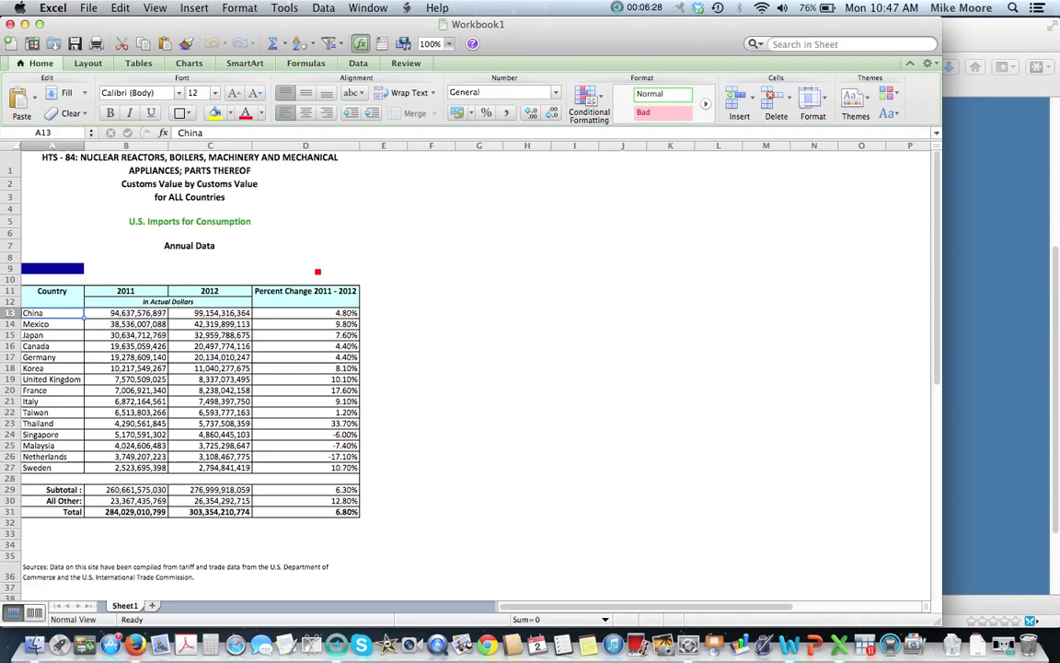
pyautogui.click(193, 170)
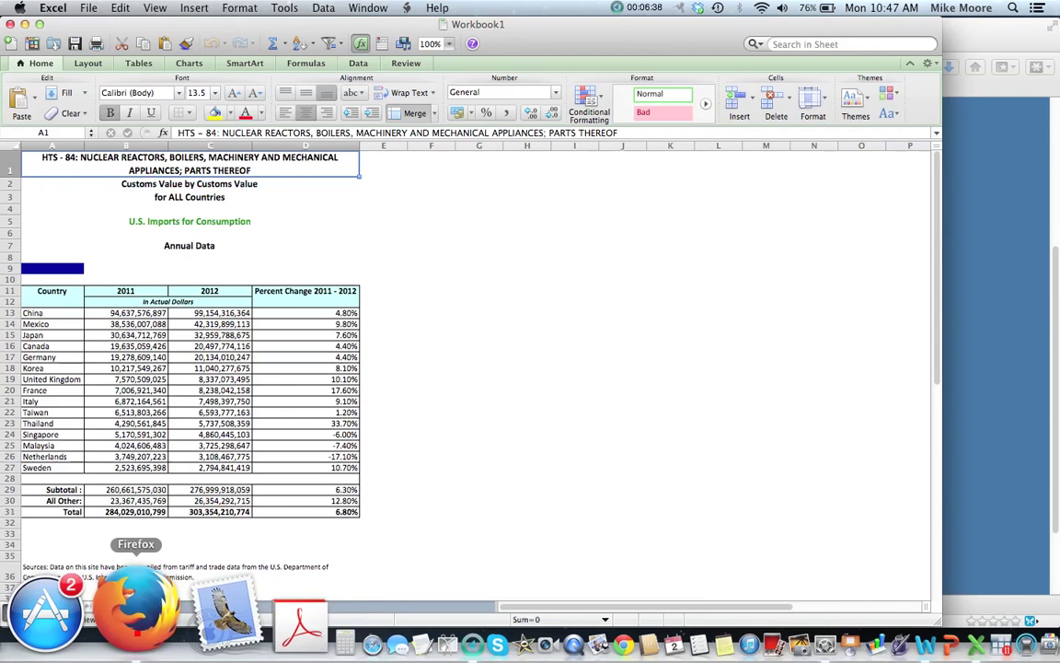
# Switch to Firefox, search the web for "foreign trade.com" in a new tab, and open the Foreign Trade Online site.
pyautogui.click(136, 645)
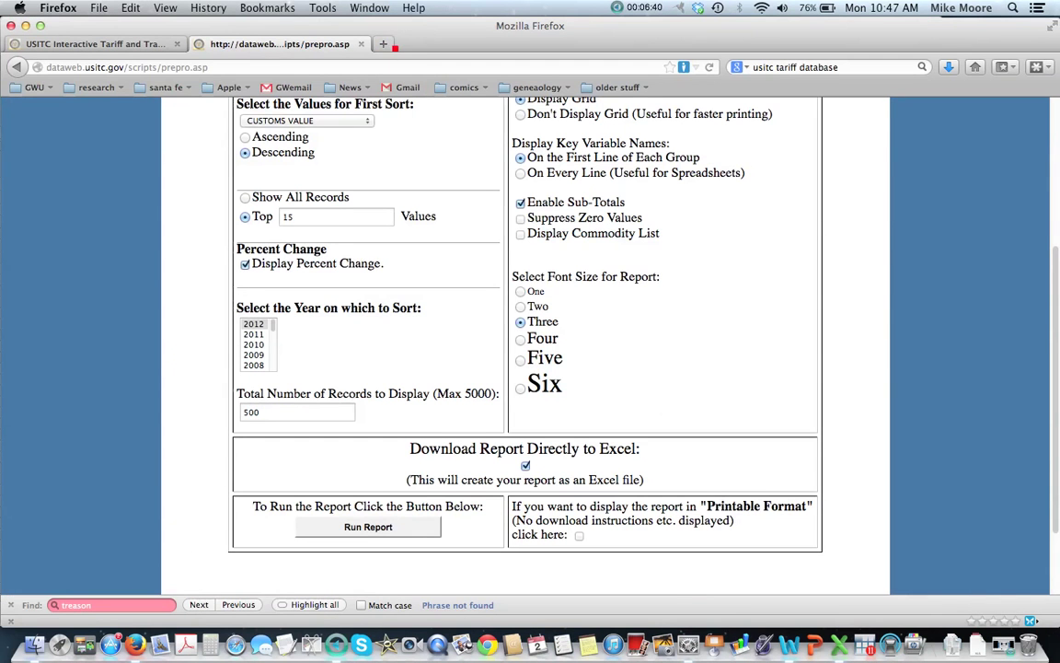
pyautogui.click(807, 71)
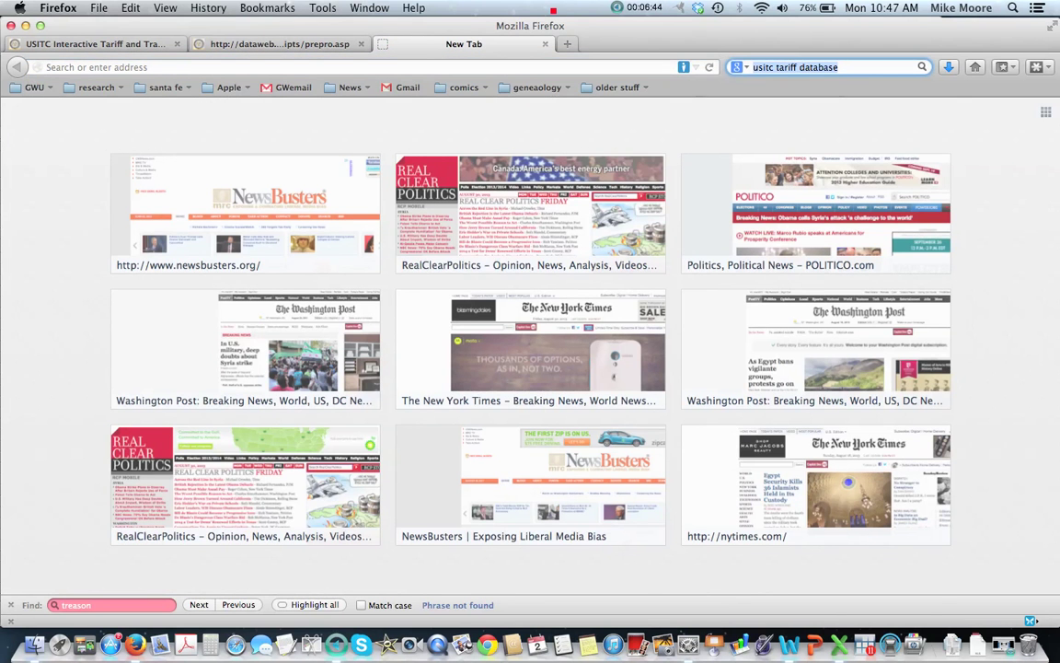
pyautogui.write('foreign t')
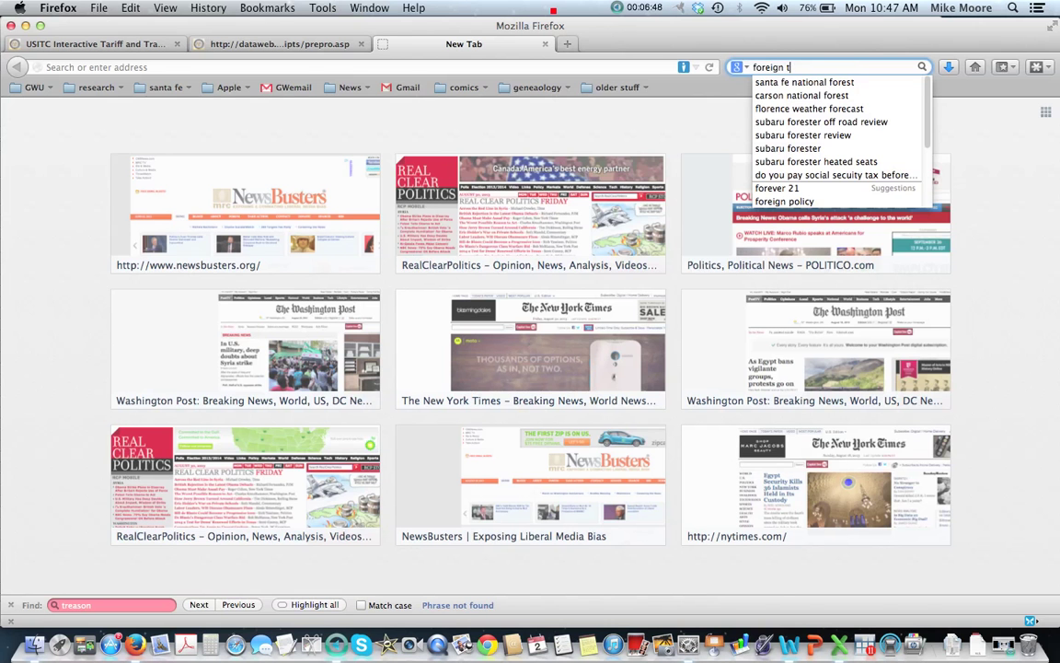
pyautogui.write('rade.com')
pyautogui.press('Return')
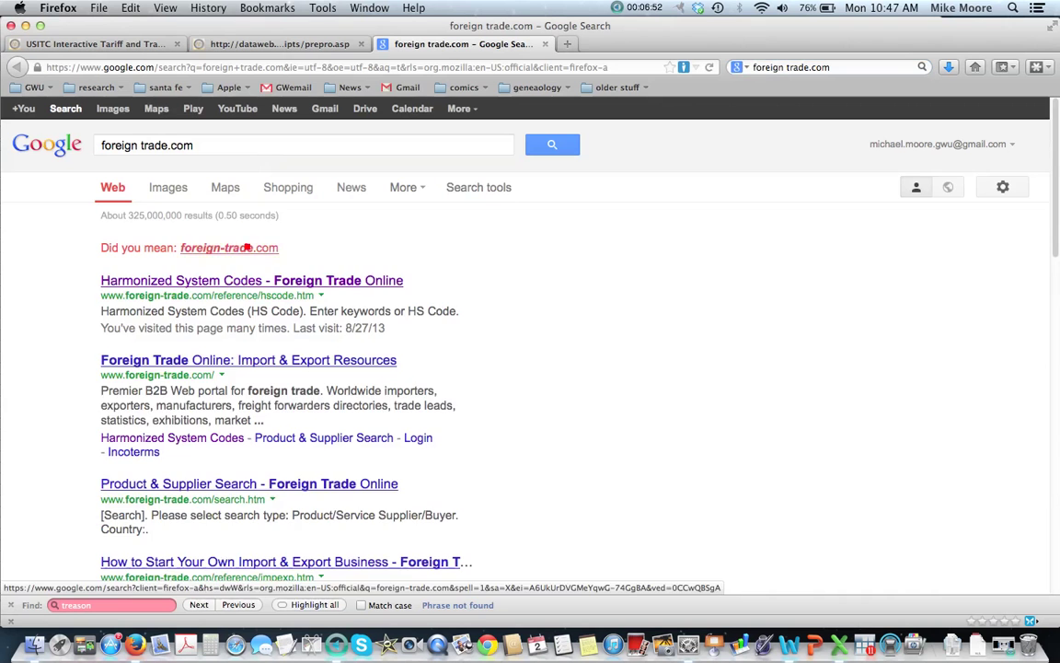
pyautogui.click(243, 247)
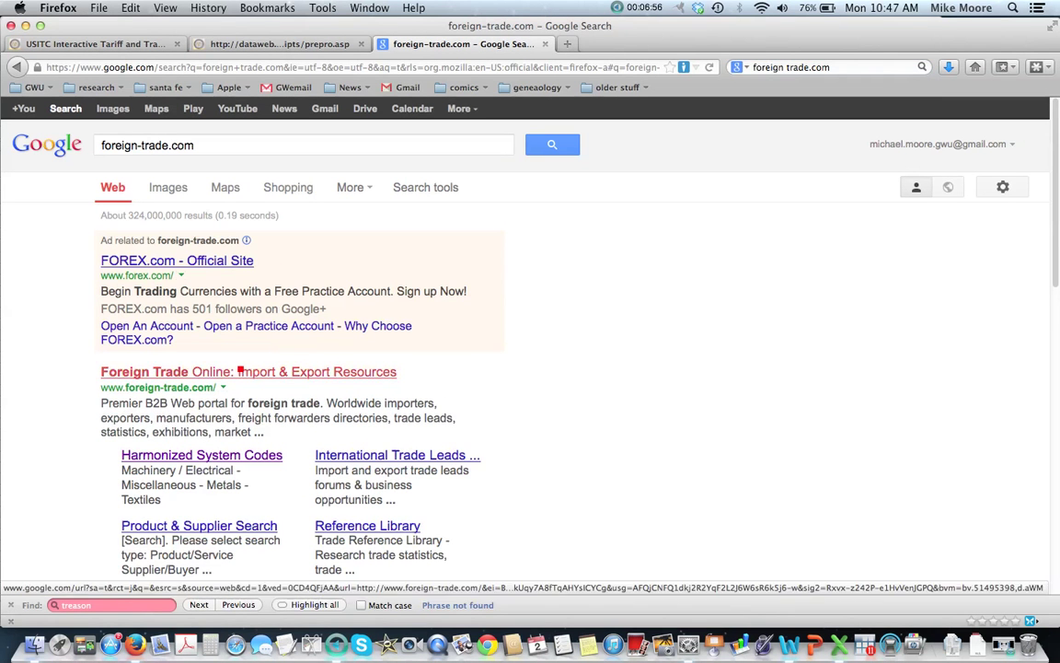
pyautogui.click(241, 370)
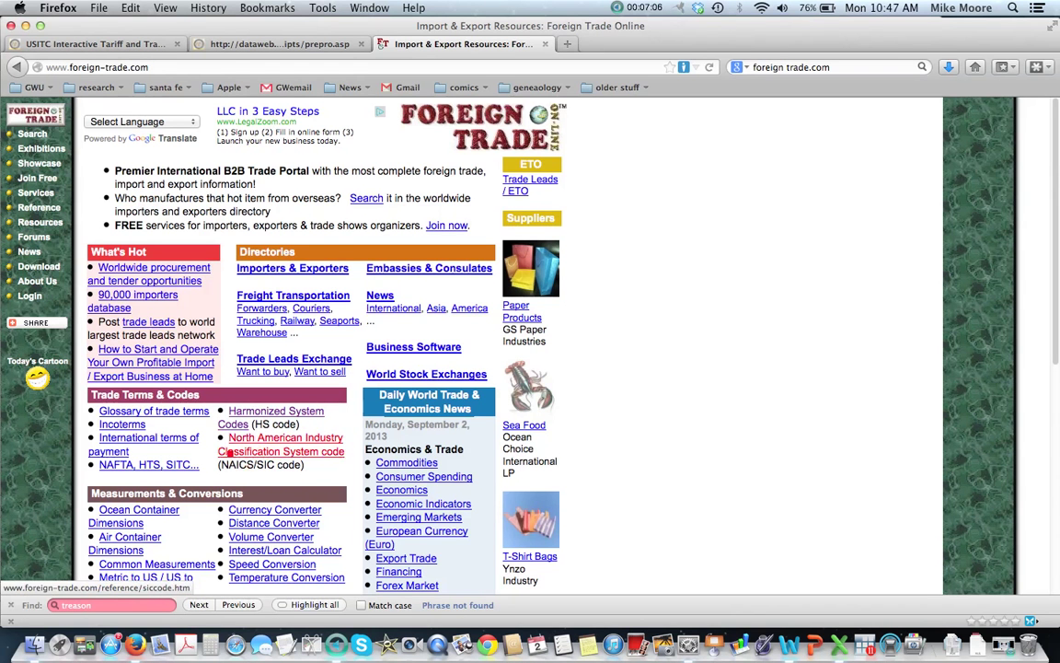
# Look up heading 8429 in the Machinery / Electrical section of the Harmonized System Codes, closing the pop-up window.
pyautogui.click(247, 414)
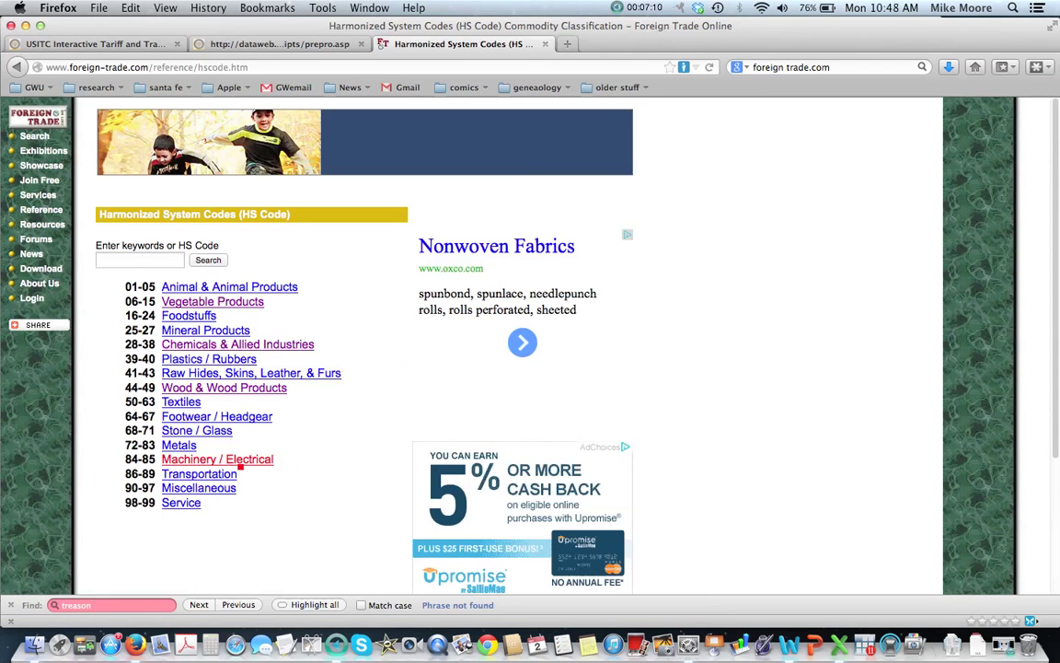
pyautogui.click(236, 460)
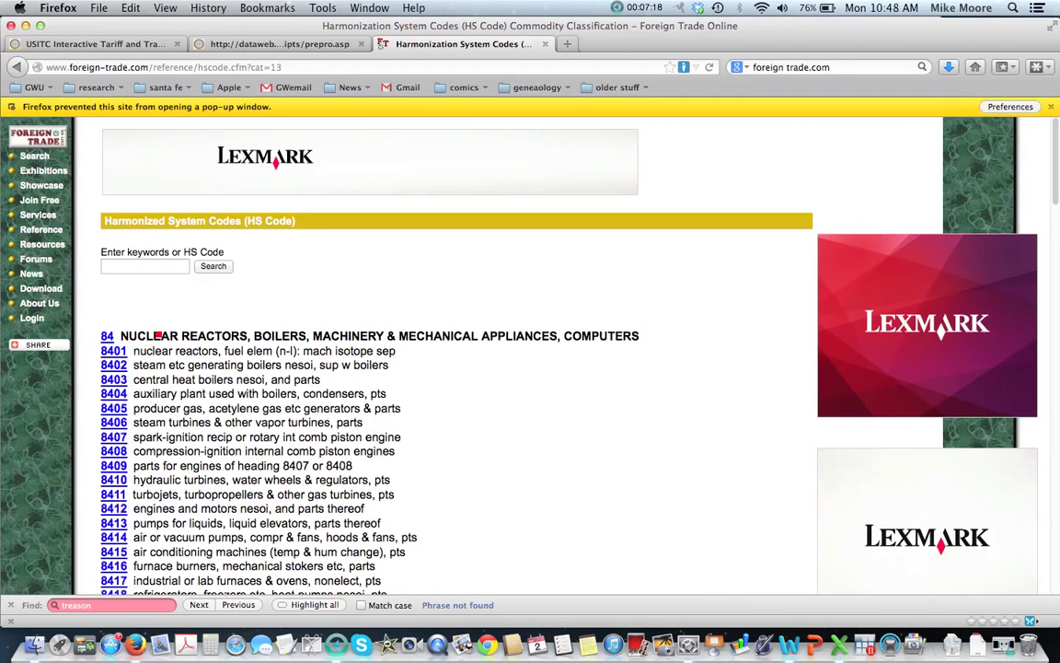
pyautogui.scroll(-5, 221, 379)
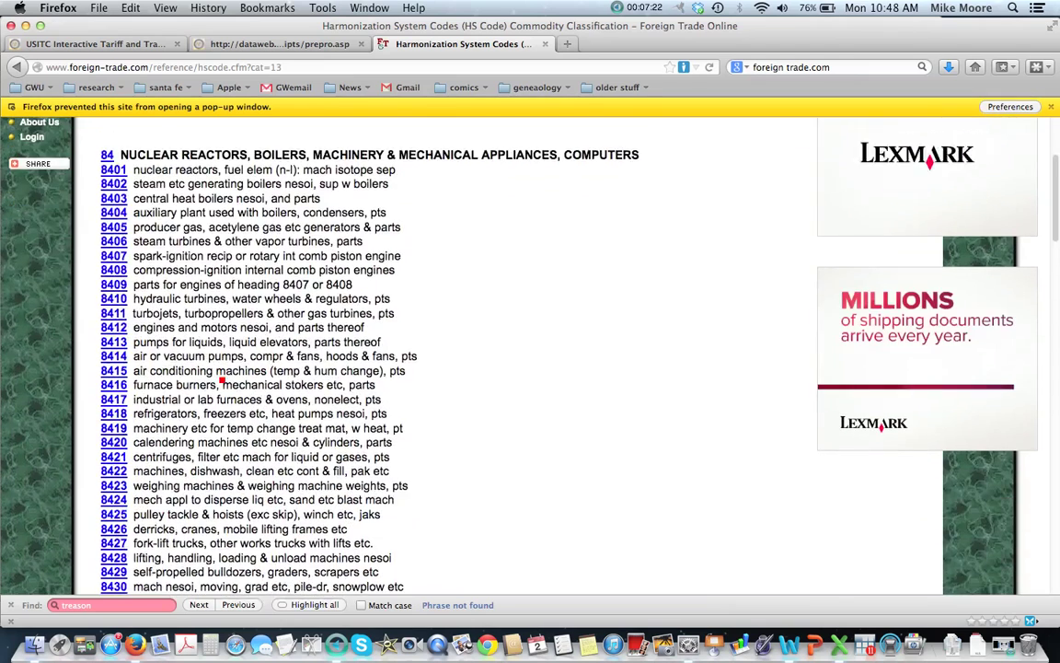
pyautogui.scroll(-4, 220, 378)
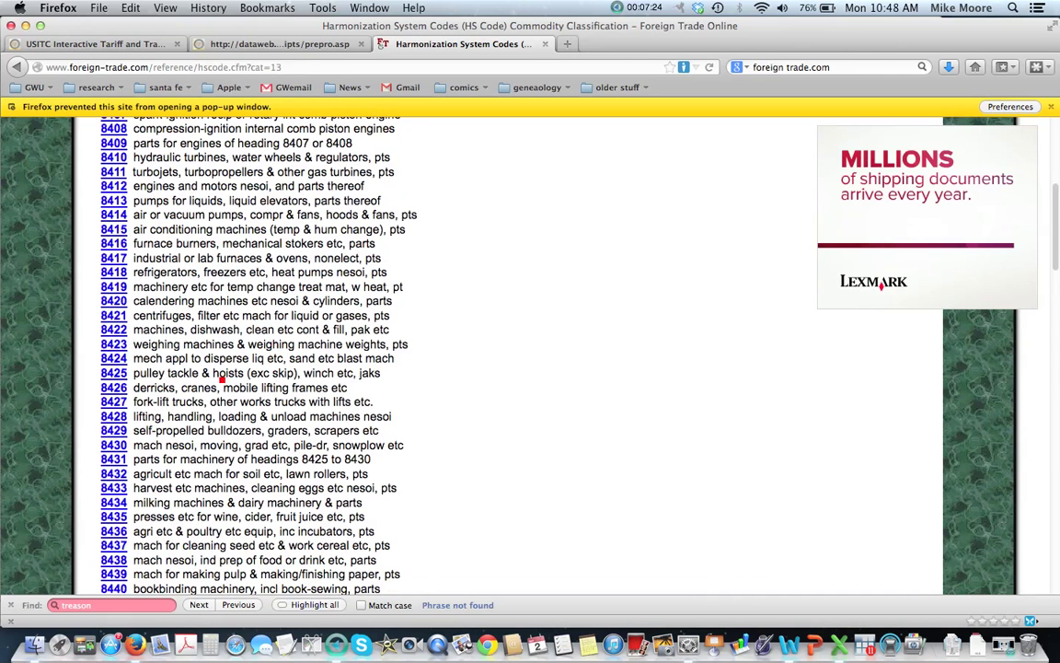
pyautogui.scroll(-4, 221, 383)
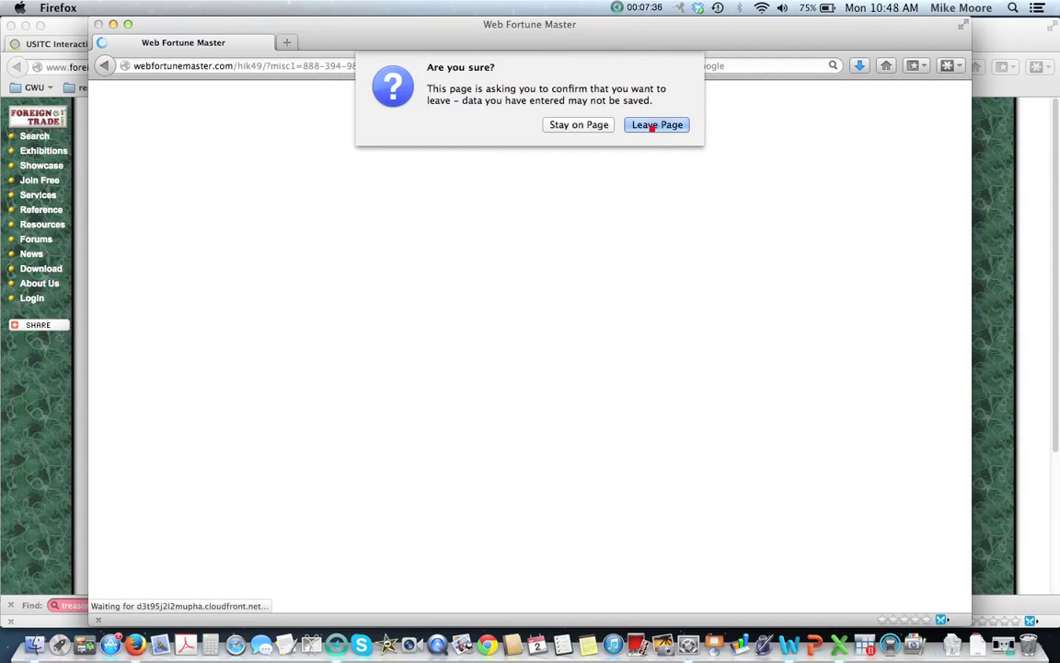
pyautogui.click(652, 127)
pyautogui.press('super+w')
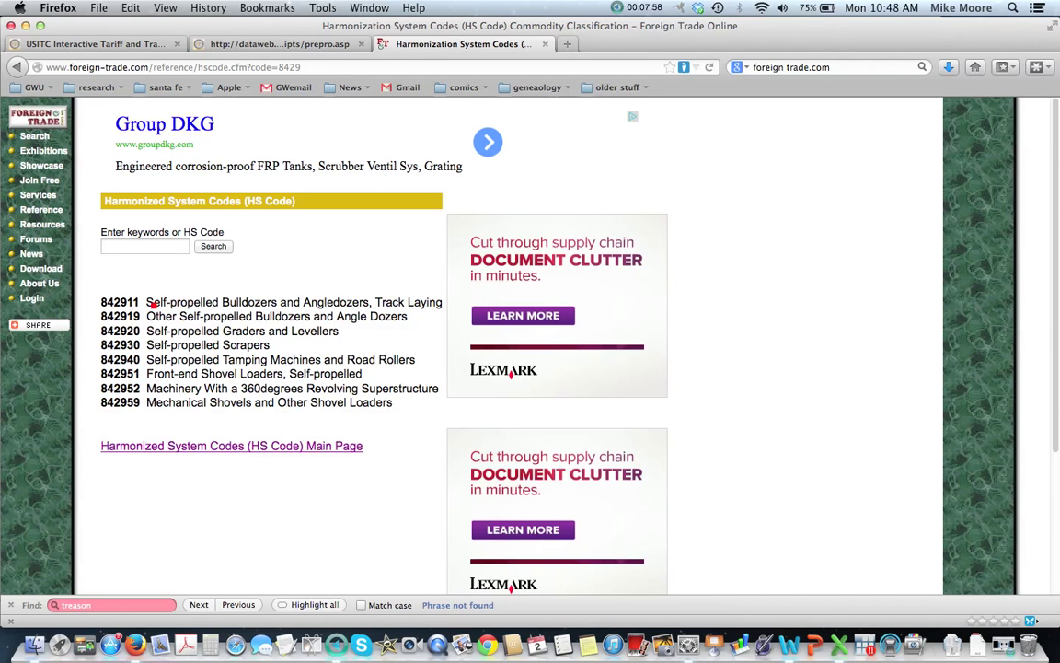
# Highlight code 842911 for track-laying self-propelled bulldozers and angledozers, and return to the DataWeb sort order page.
pyautogui.moveTo(143, 304); pyautogui.dragTo(102, 302)
pyautogui.click(242, 44)
pyautogui.press('super+Tab')
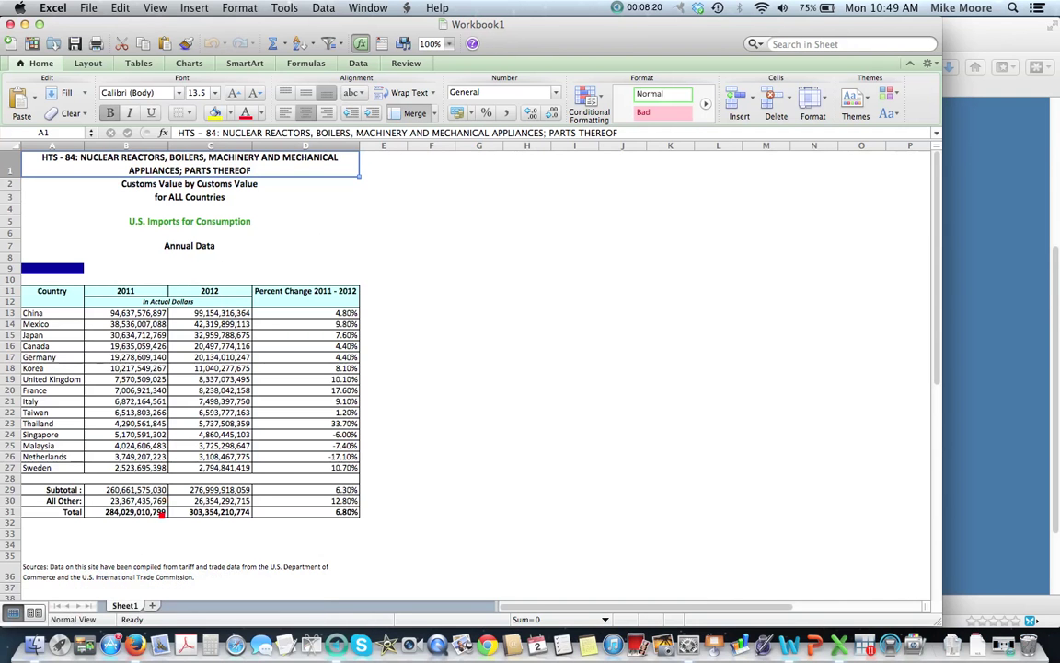
pyautogui.click(145, 619)
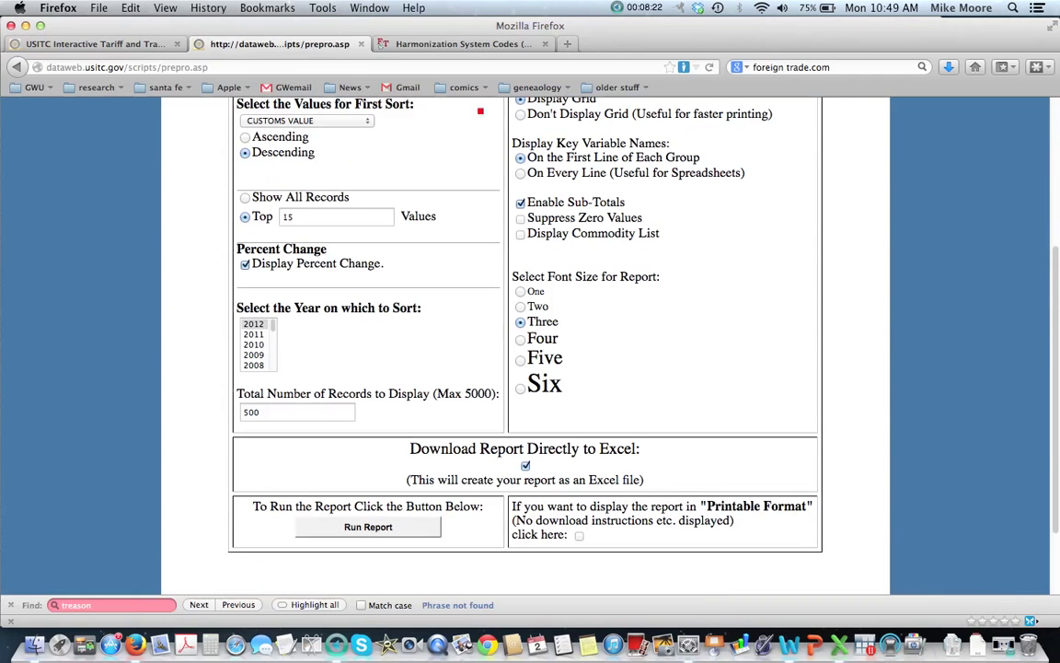
pyautogui.click(448, 43)
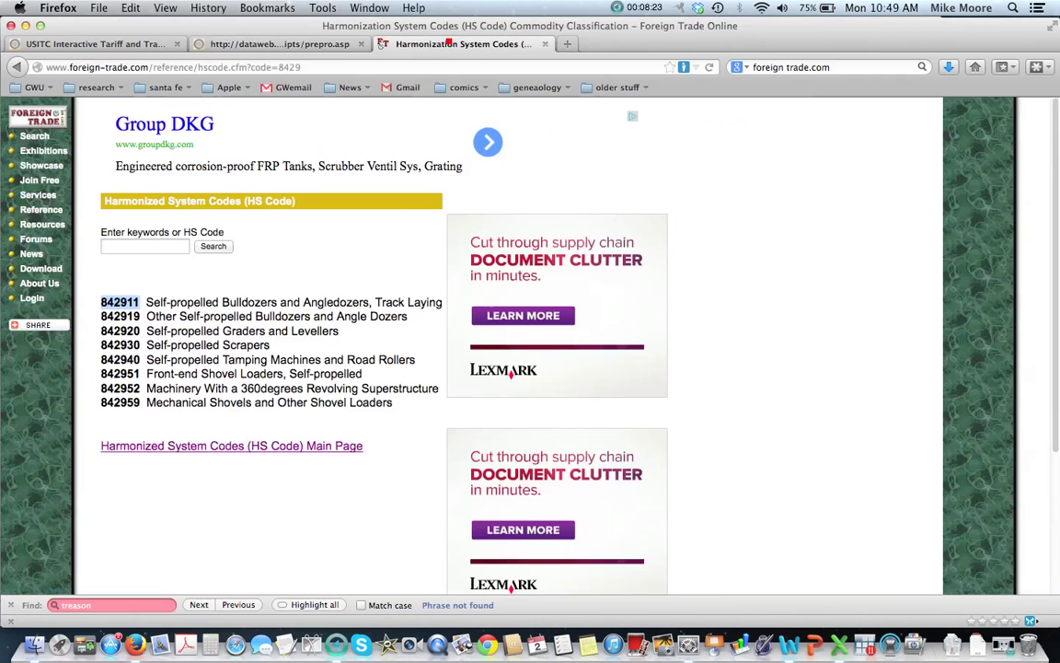
pyautogui.click(159, 315)
pyautogui.moveTo(142, 304); pyautogui.dragTo(99, 304)
pyautogui.click(277, 43)
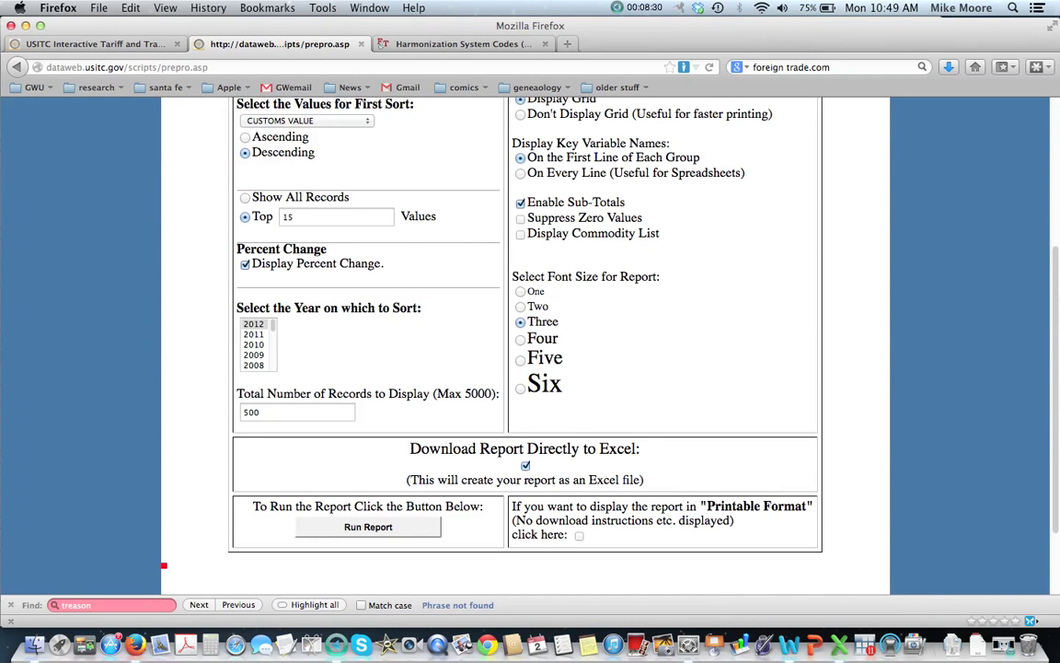
# Start a new U.S. Imports For Consumption quick query with HTS commodity number 842911.
pyautogui.click(17, 68)
pyautogui.click(18, 67)
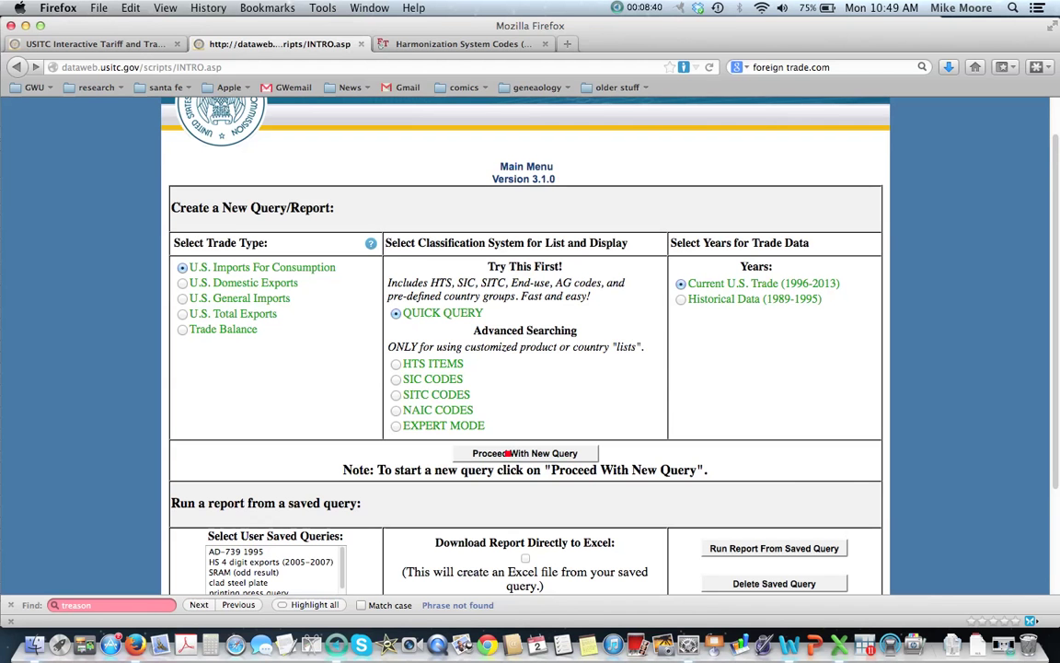
pyautogui.click(506, 452)
pyautogui.scroll(-3, 289, 455)
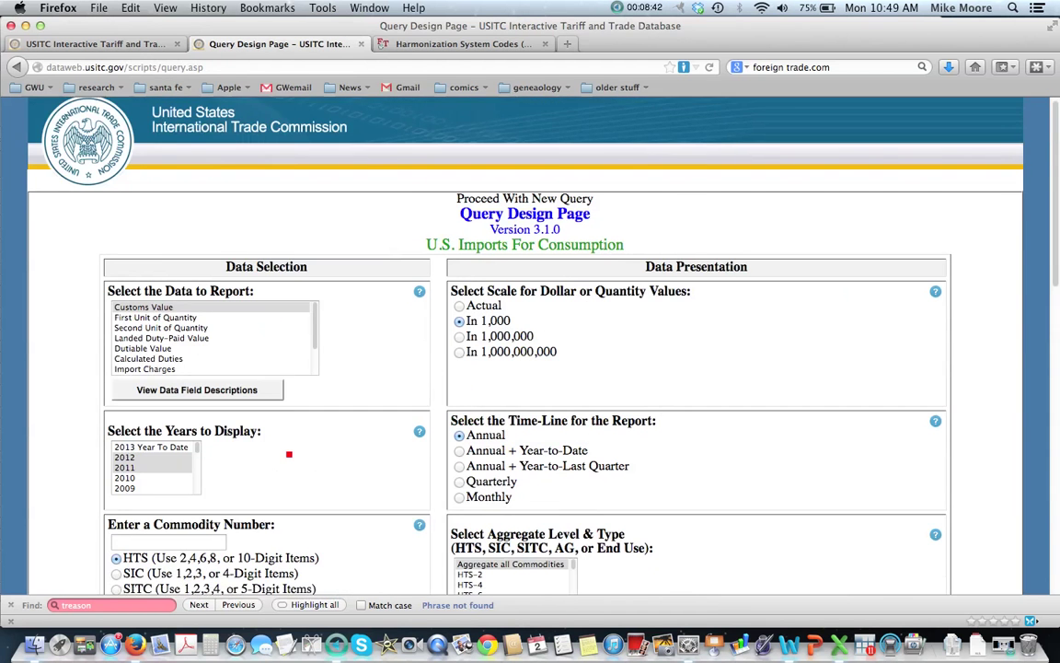
pyautogui.click(158, 453)
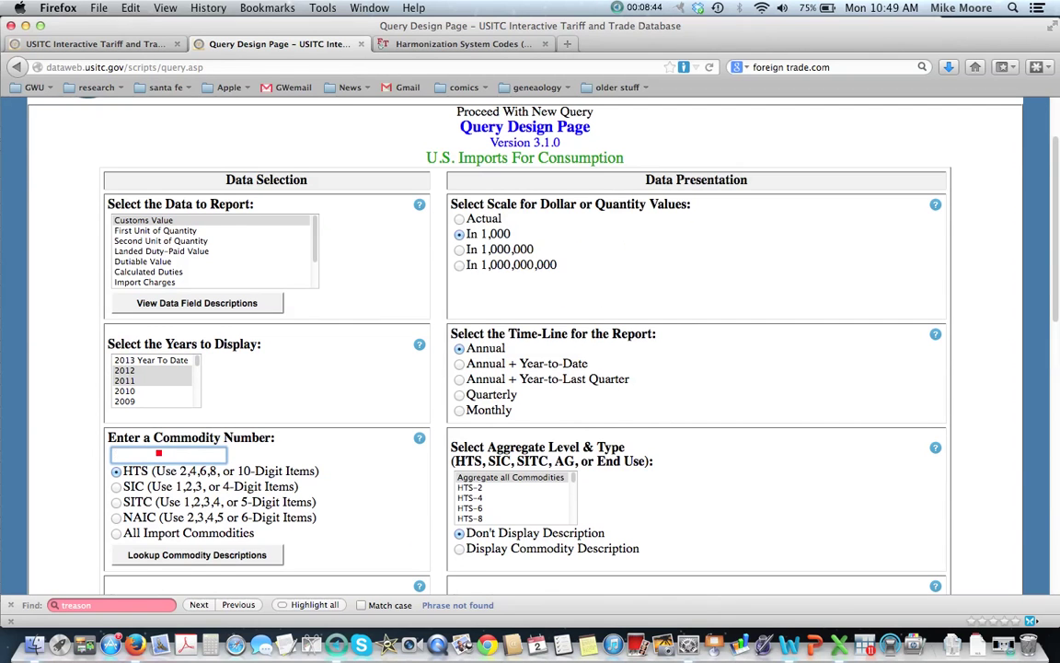
pyautogui.write('842911')
# Set the query to Actual scale, commodity description shown and all countries displayed separately, and proceed to the sort order page.
pyautogui.click(460, 221)
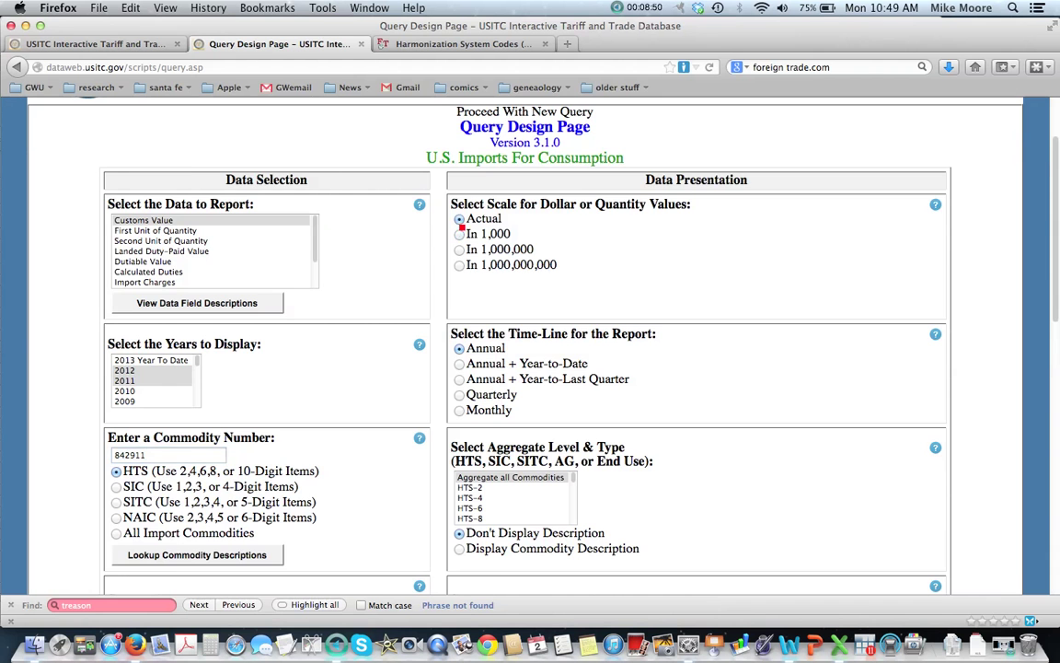
pyautogui.scroll(-3, 581, 313)
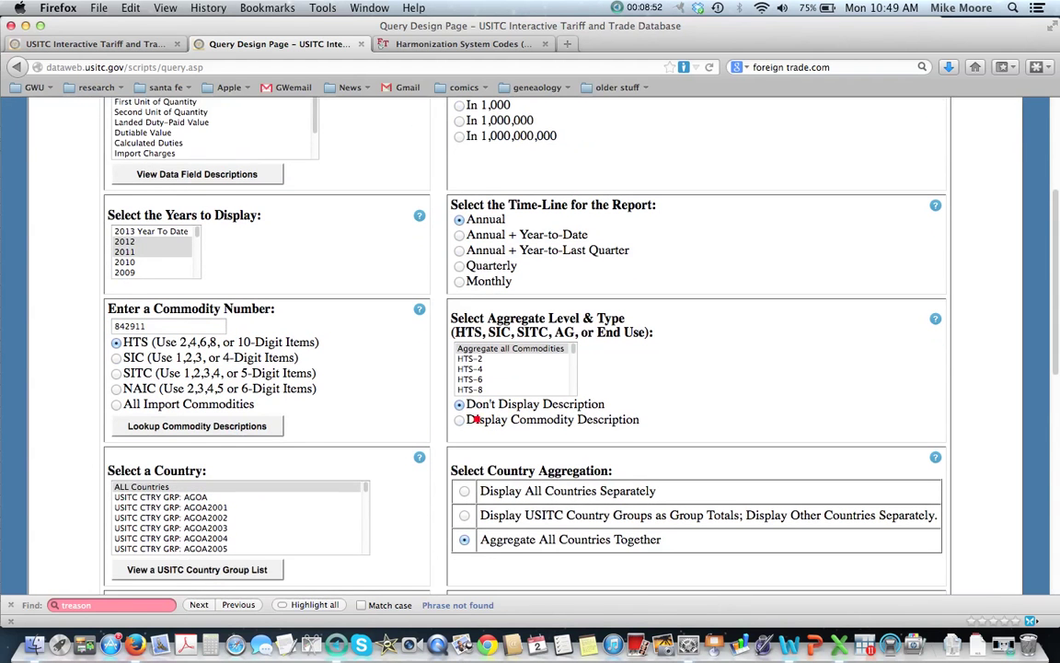
pyautogui.click(460, 424)
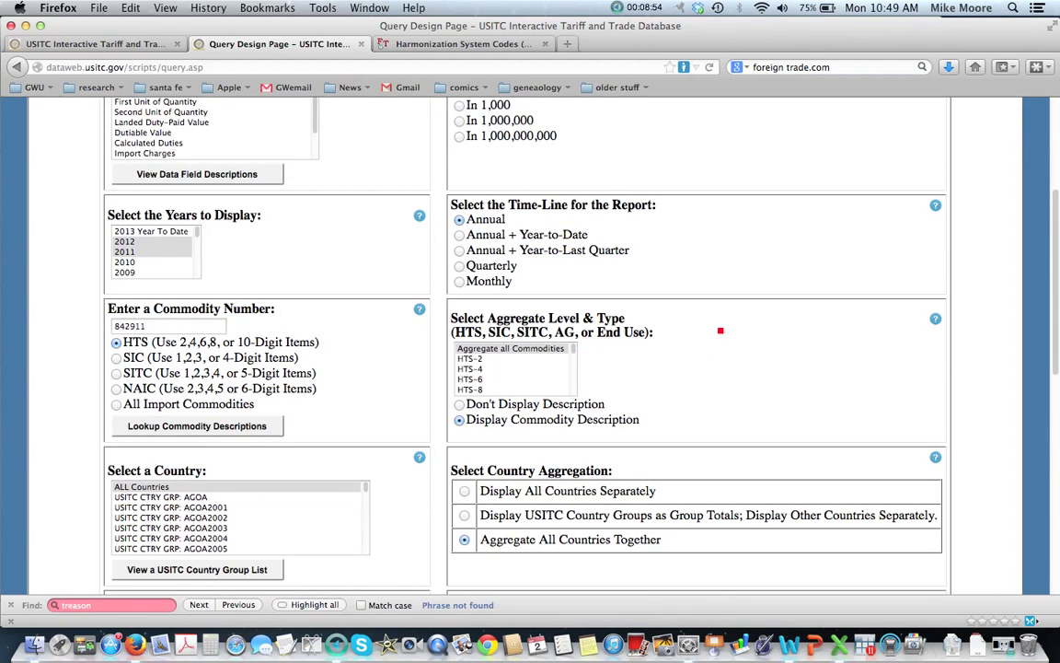
pyautogui.click(465, 491)
pyautogui.scroll(-10, 595, 441)
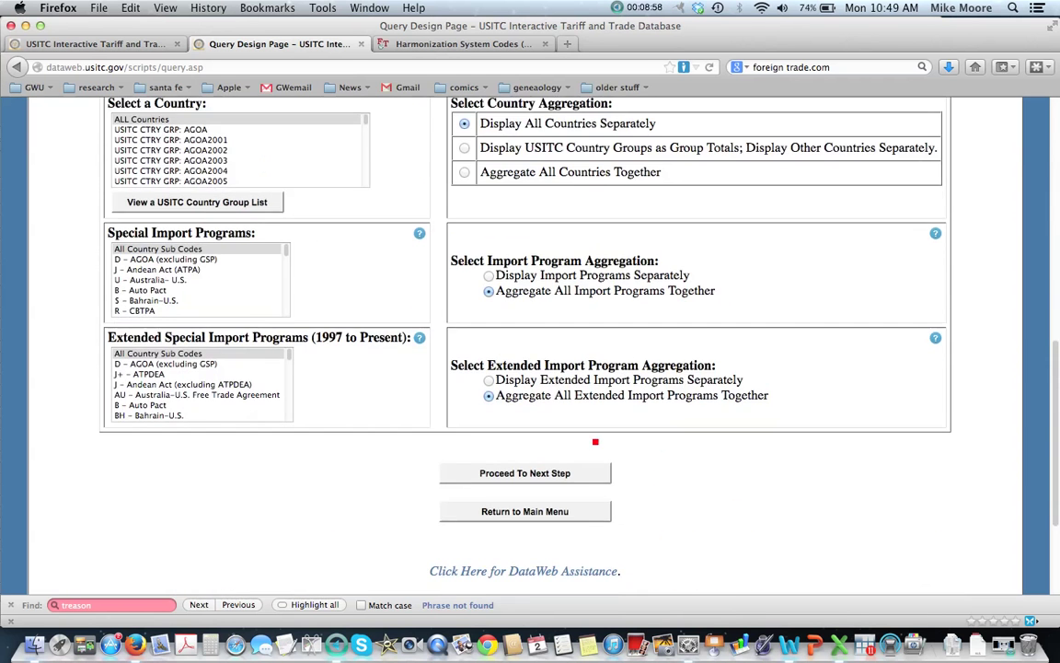
pyautogui.click(508, 473)
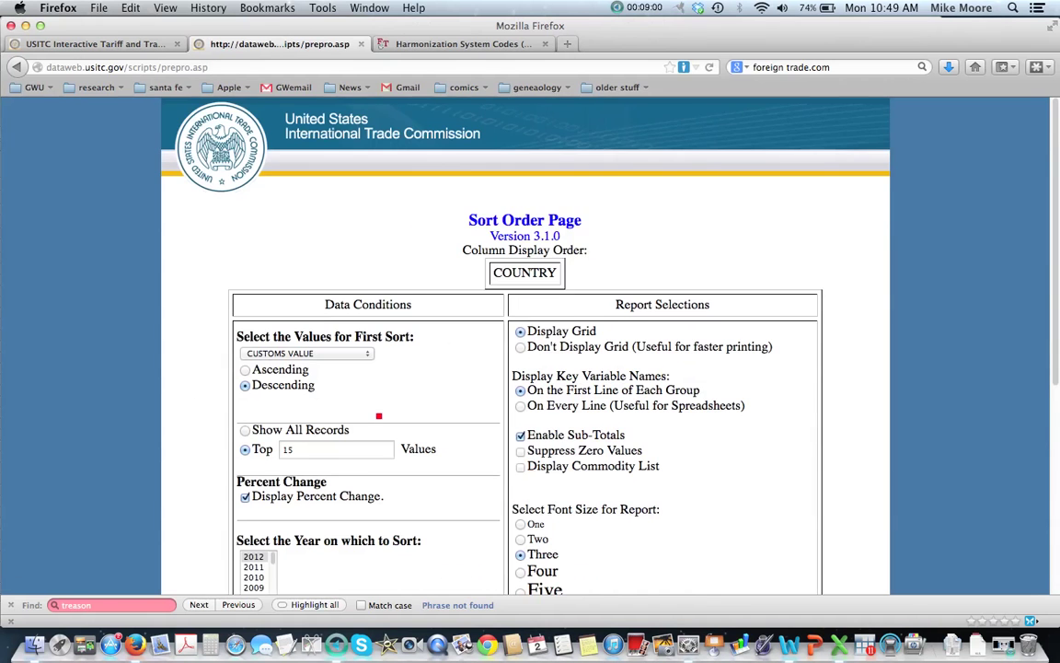
# Run the HTS 842911 report with direct download to Excel and open report.xls.
pyautogui.scroll(-3, 385, 372)
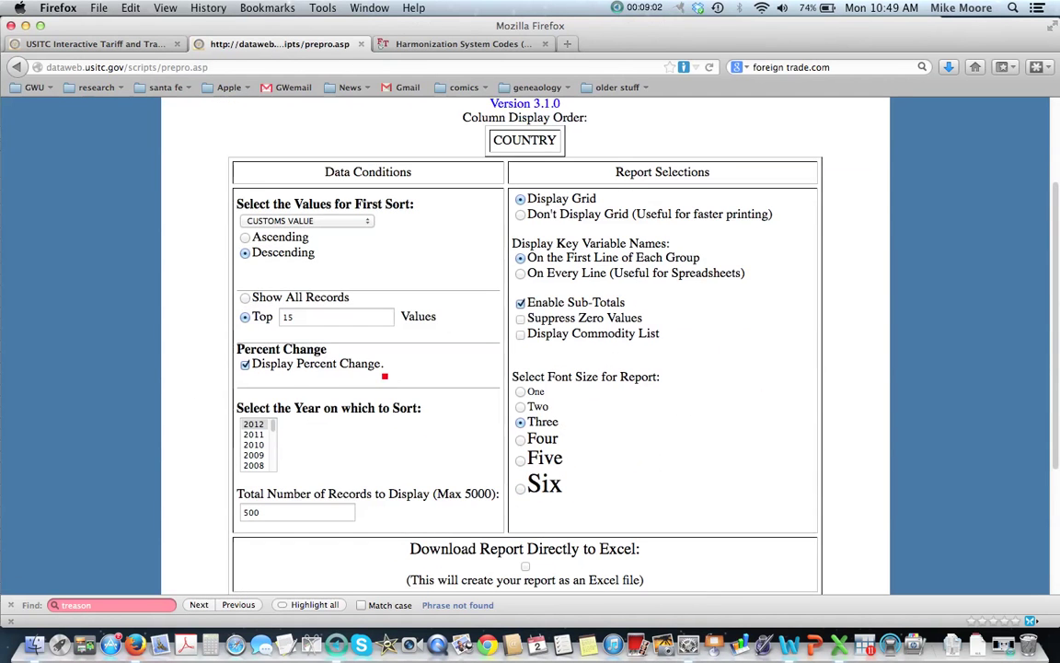
pyautogui.scroll(-3, 385, 375)
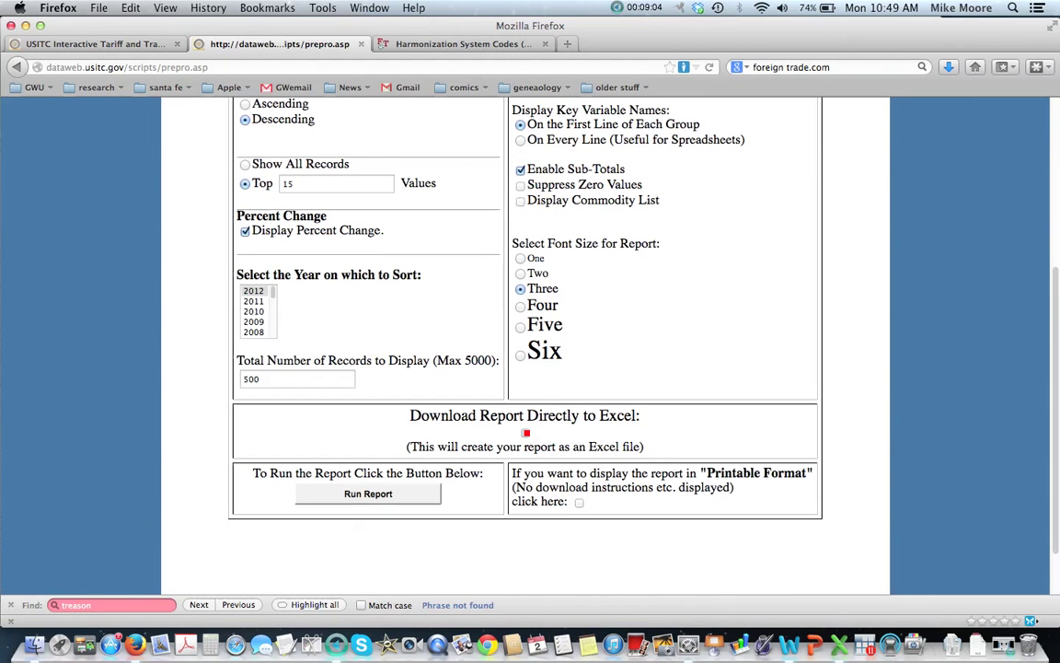
pyautogui.click(526, 432)
pyautogui.click(377, 503)
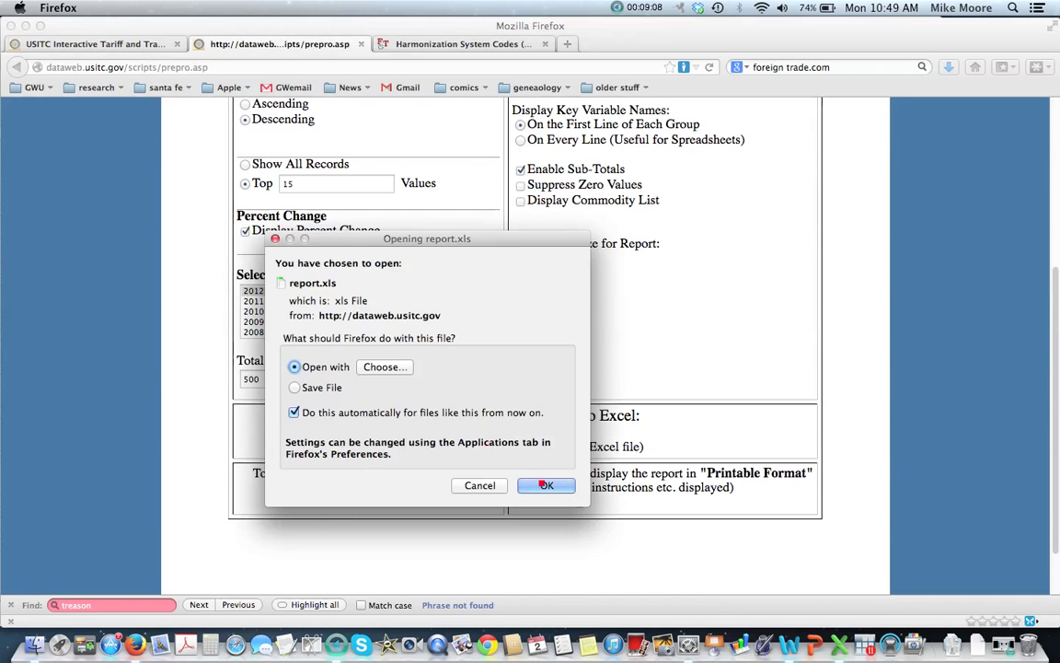
pyautogui.click(545, 485)
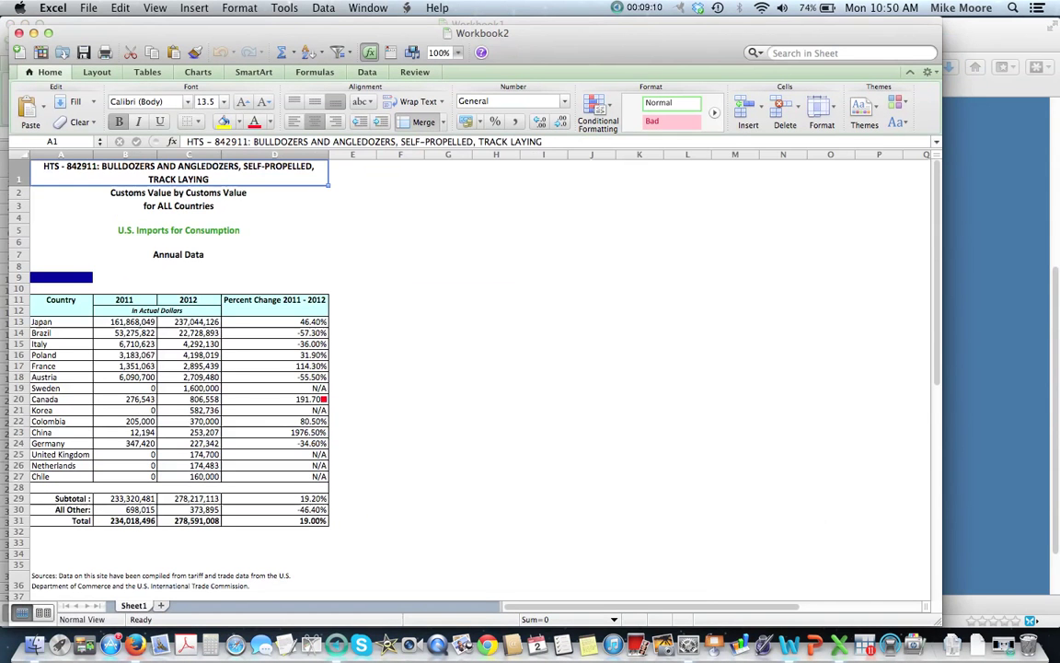